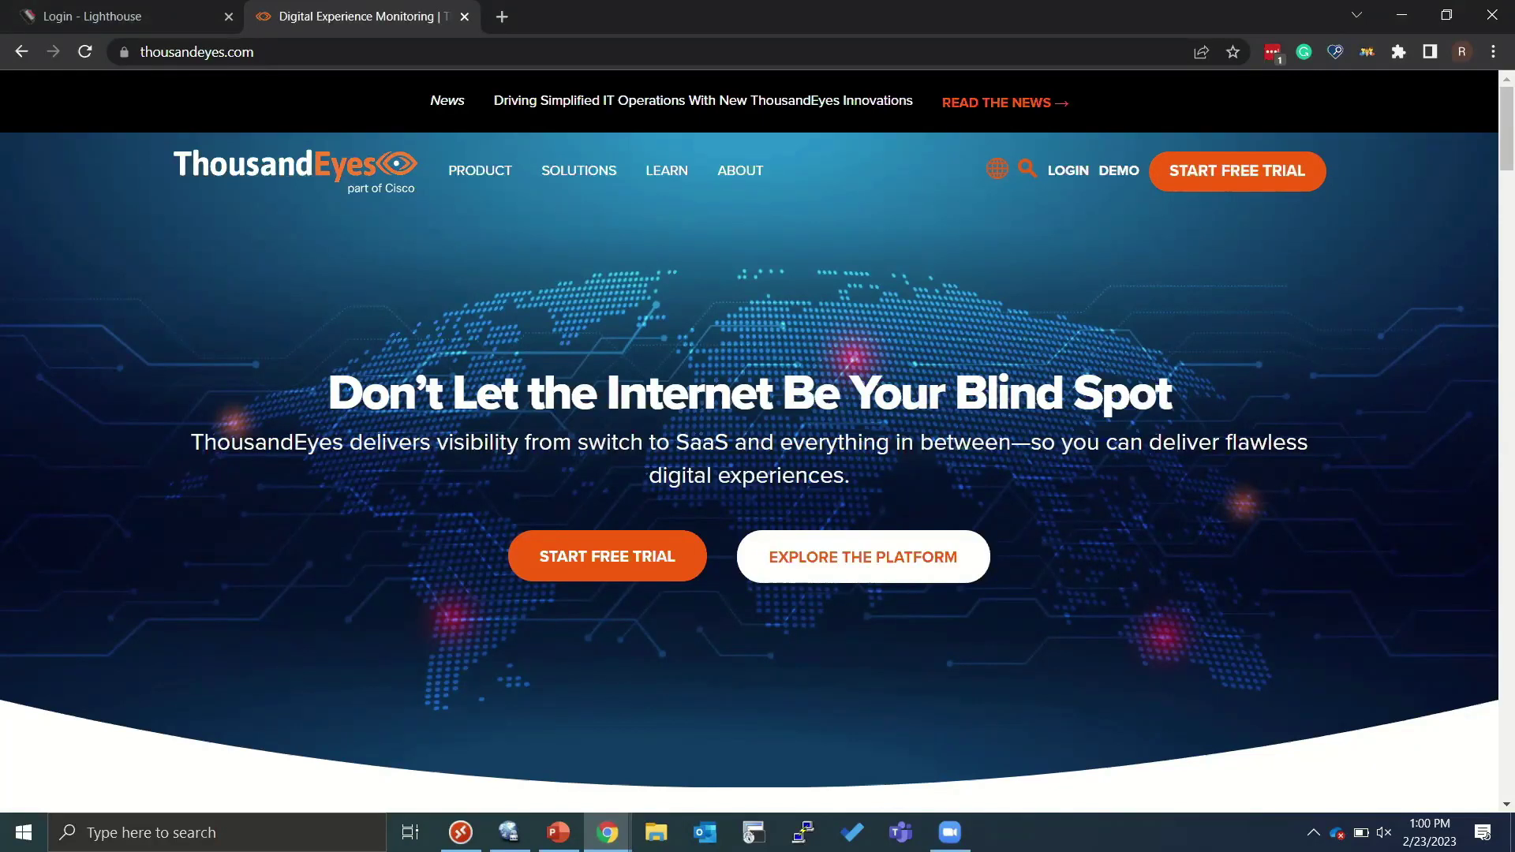
- Log in and open Cloud & Enterprise Agents > Agent Settings, listing the four existing agents
click(1067, 170)
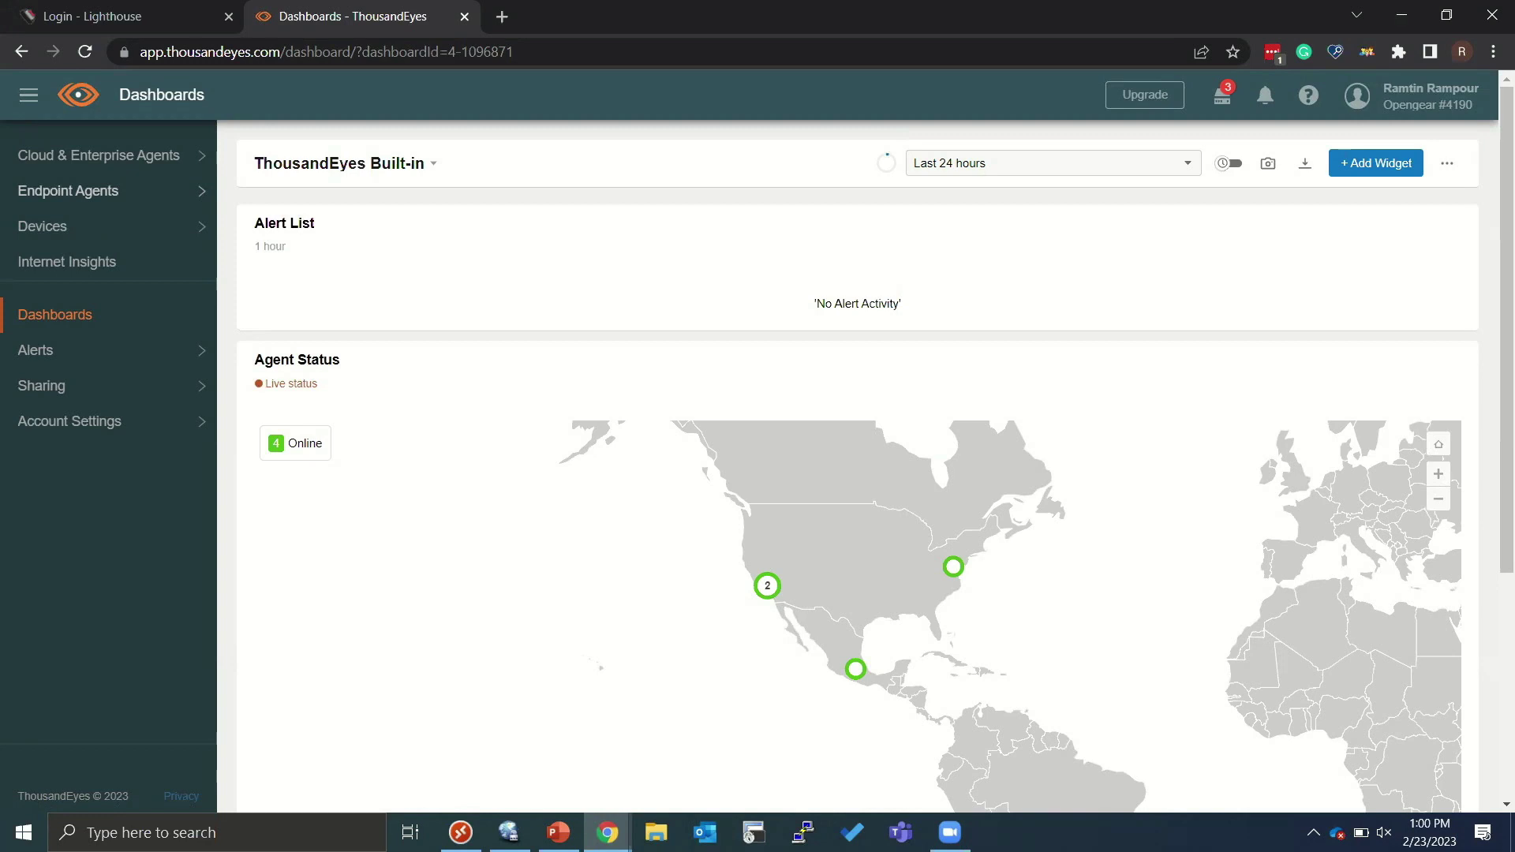
click(99, 155)
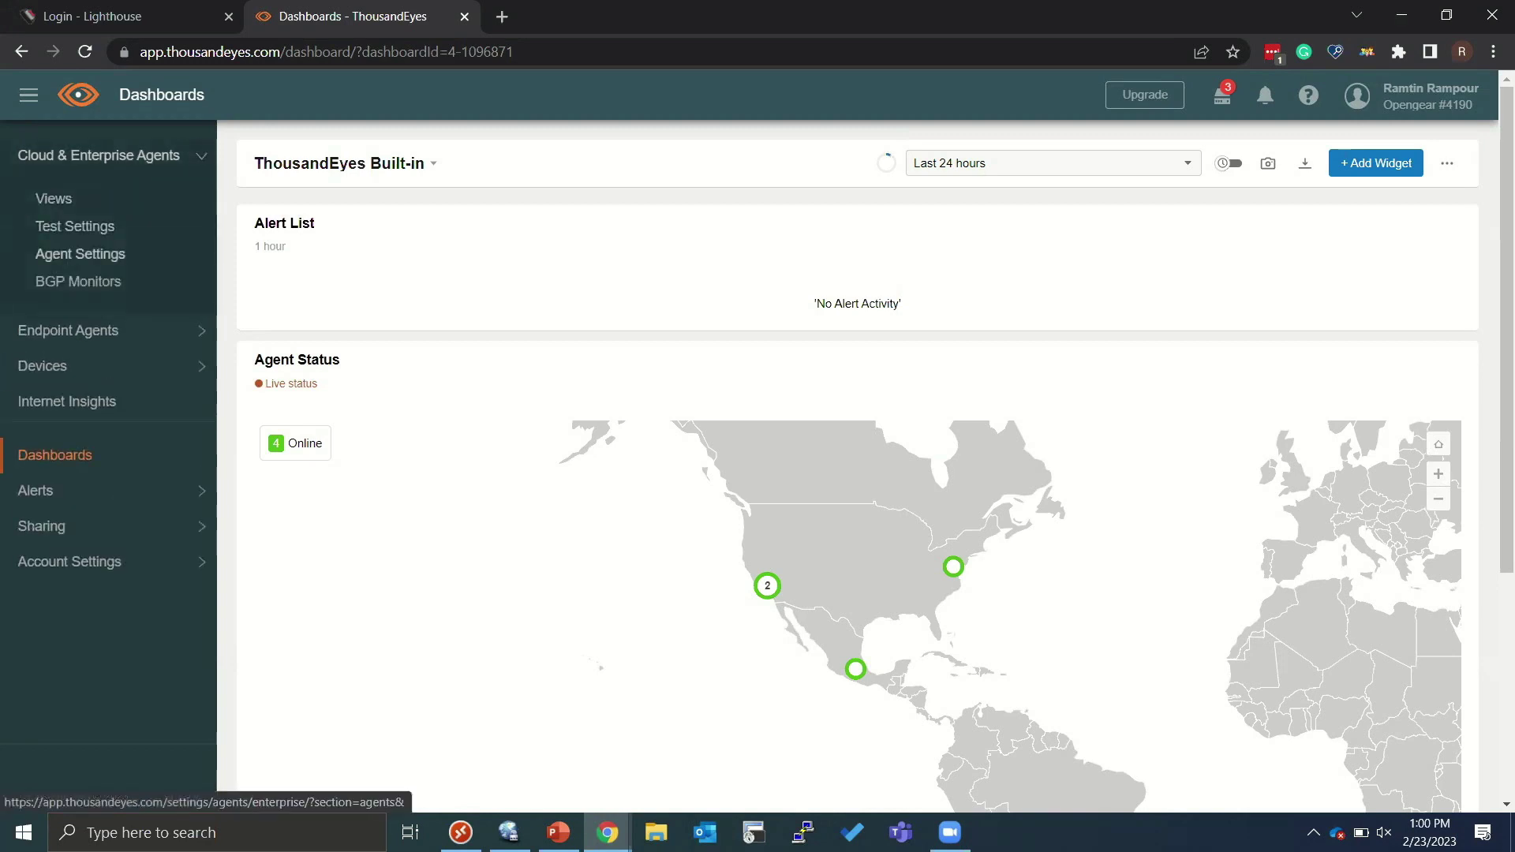
click(80, 254)
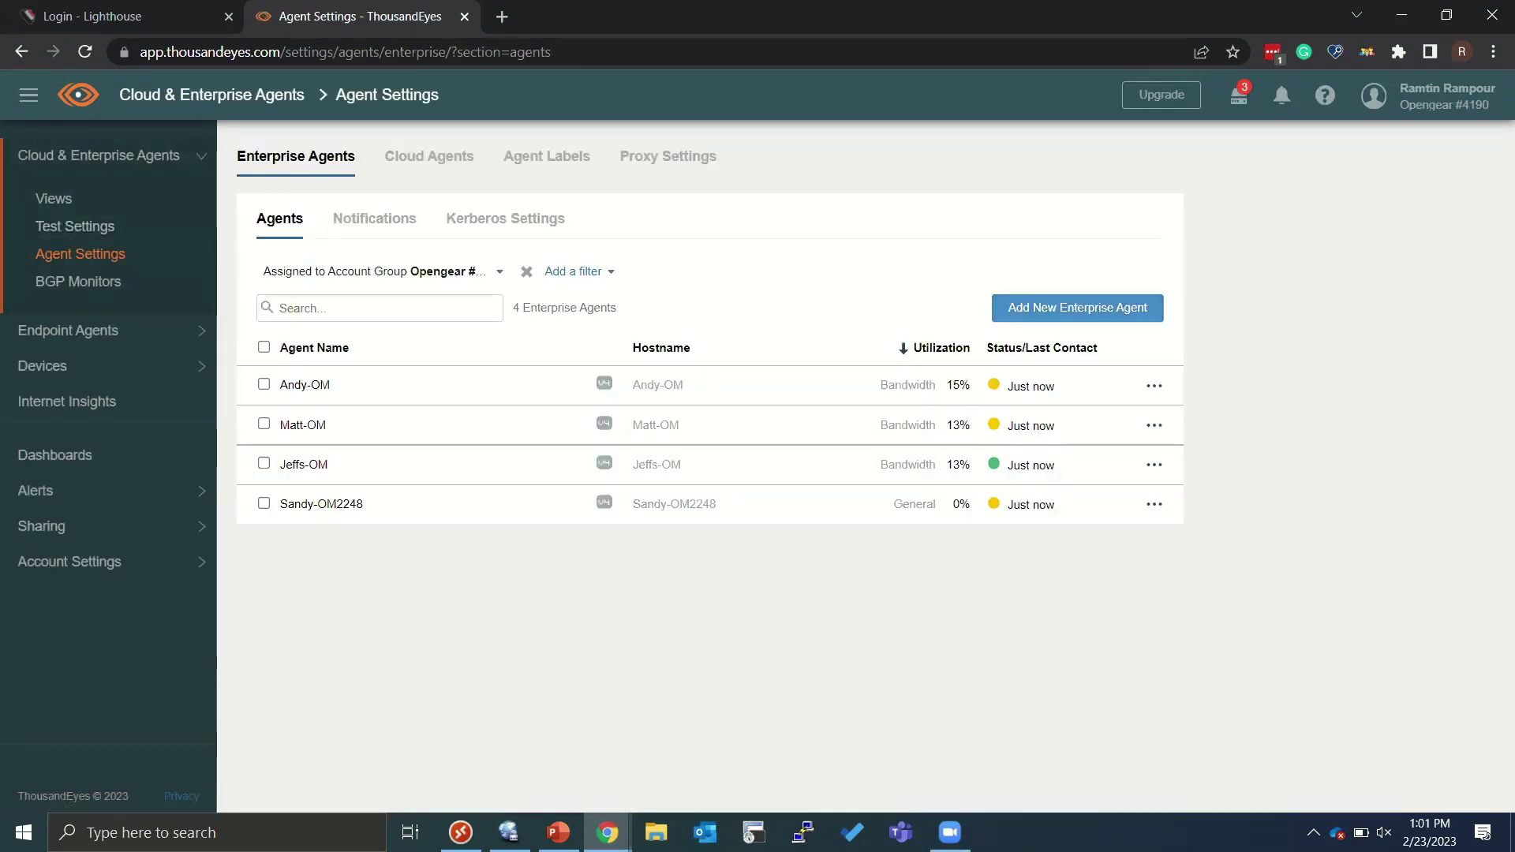
click(1078, 308)
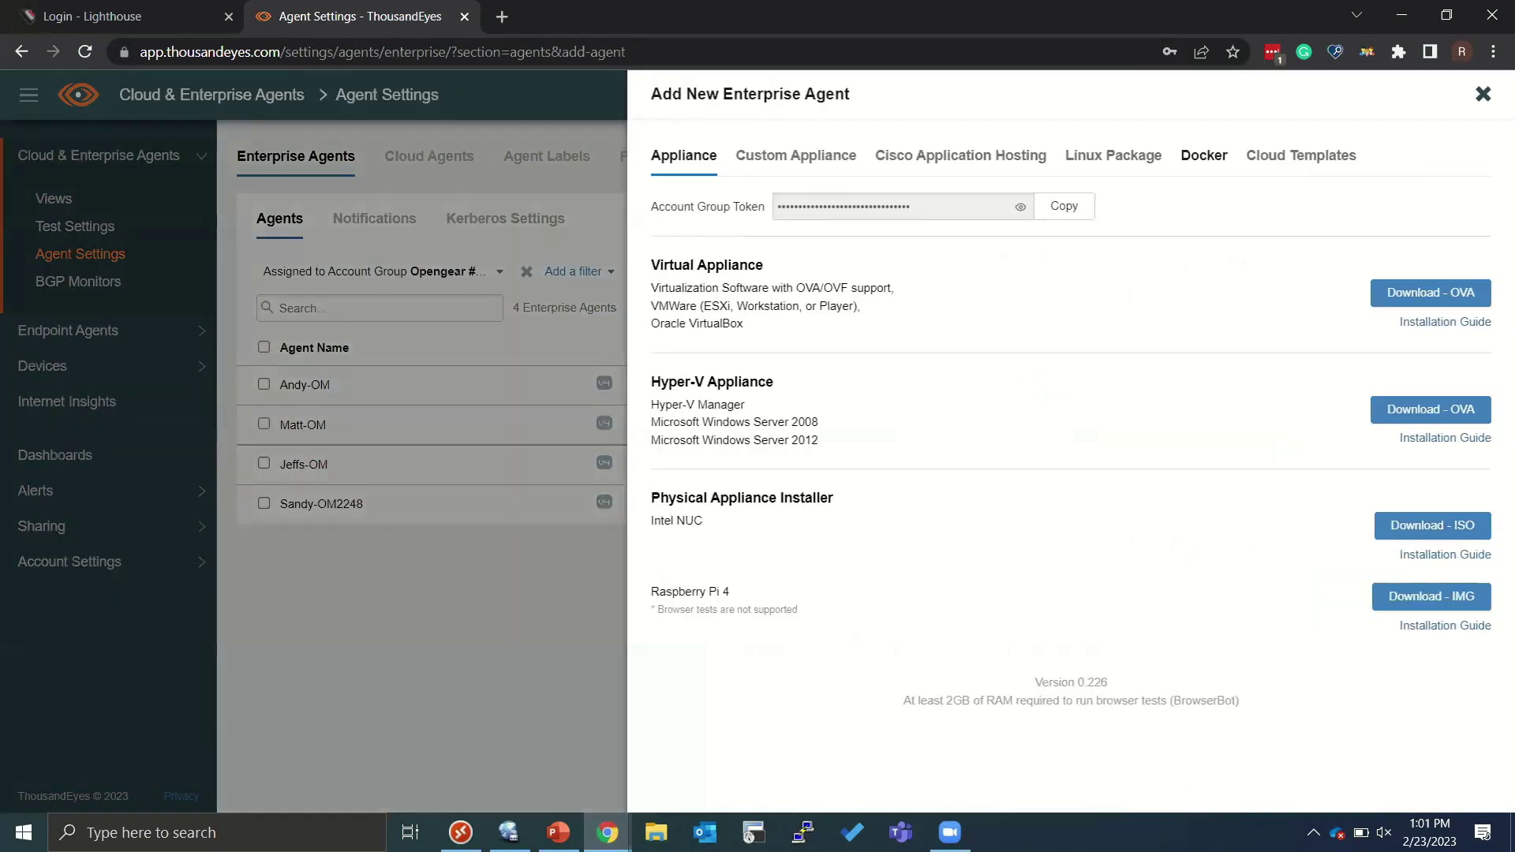
- Generate Docker commands for agent EFD-TE-OG-Demo using /mnt/nvram, with BrowserBot off, and select them
click(1203, 154)
text(E)
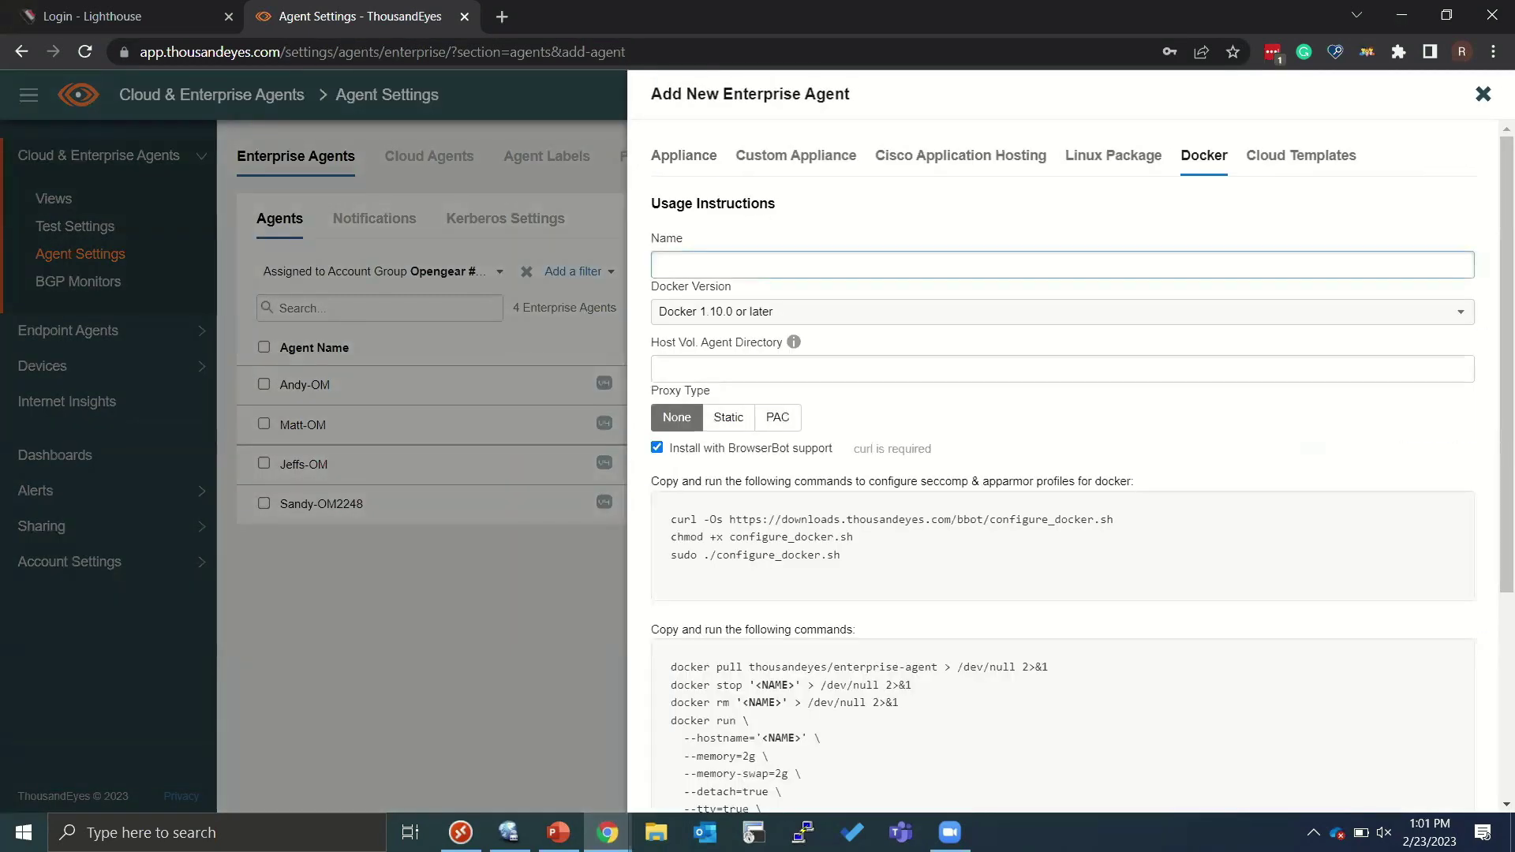
text(FD-T)
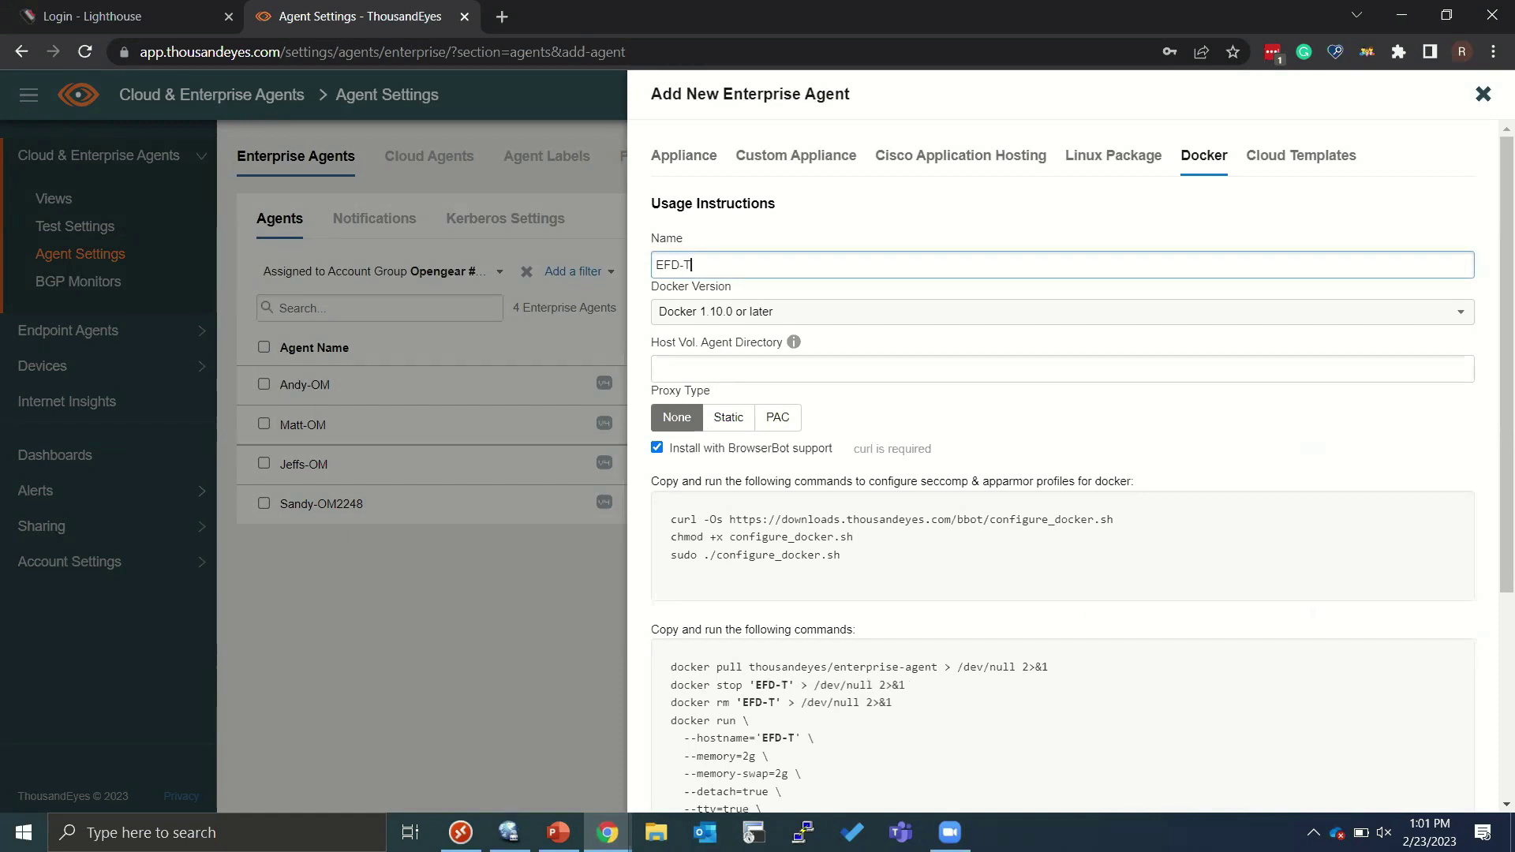
text(E-OG-Demo)
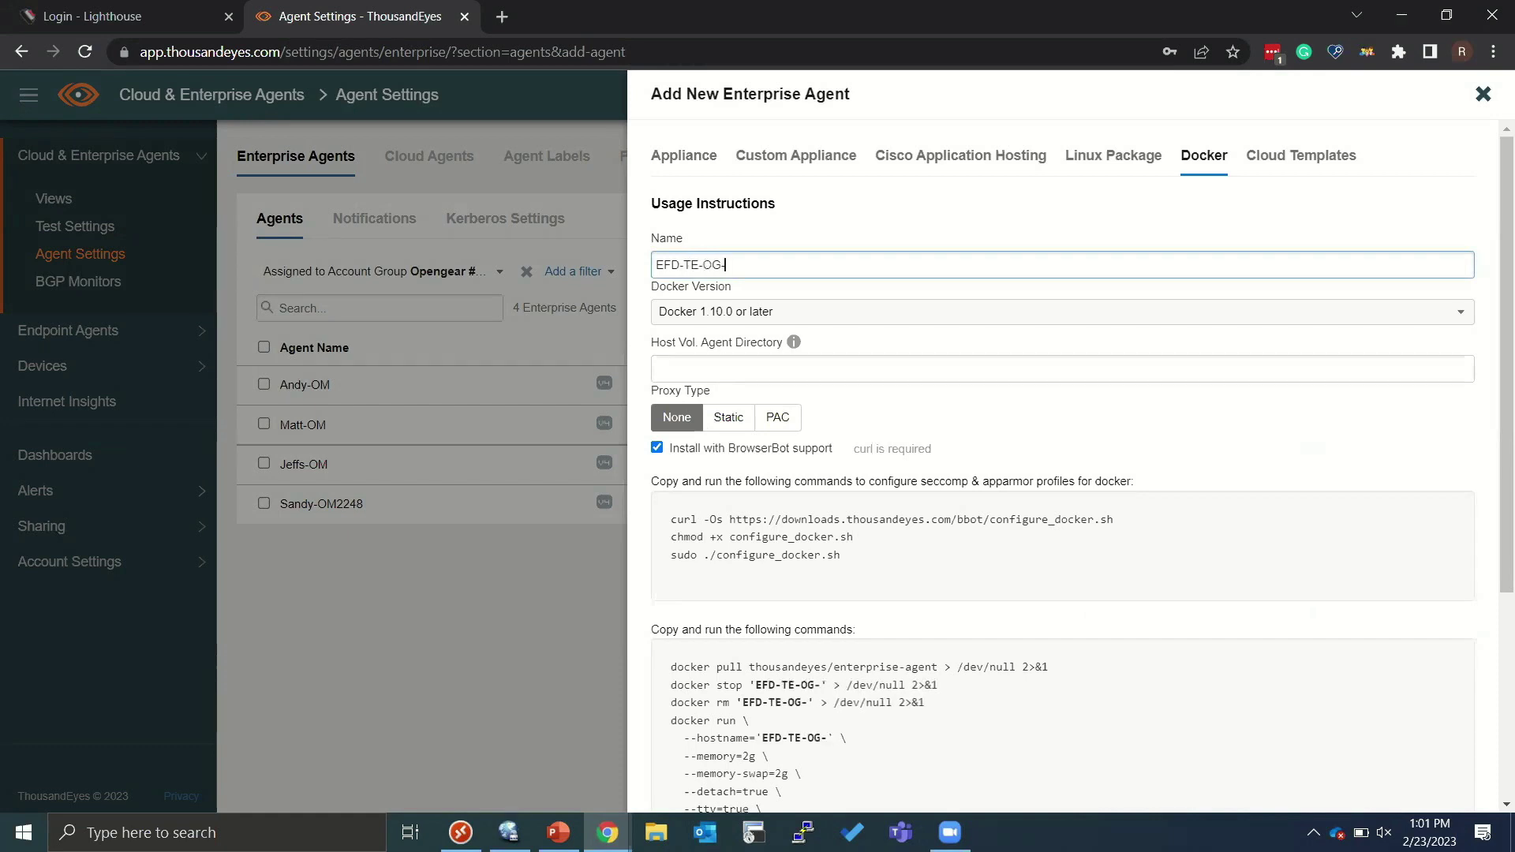
key(Tab)
key(Tab)
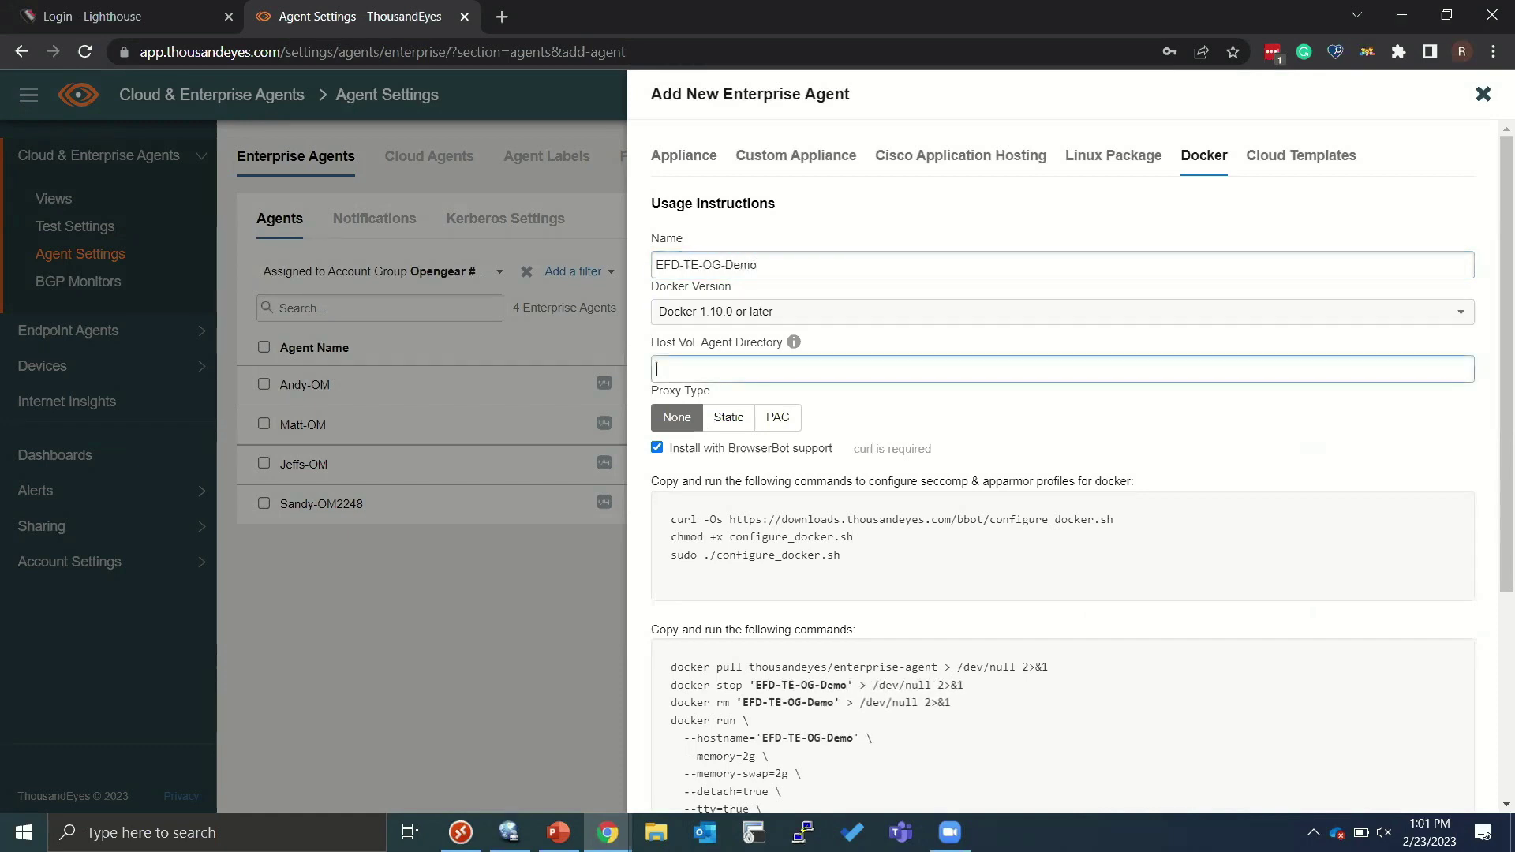
text(/mnt/nvram)
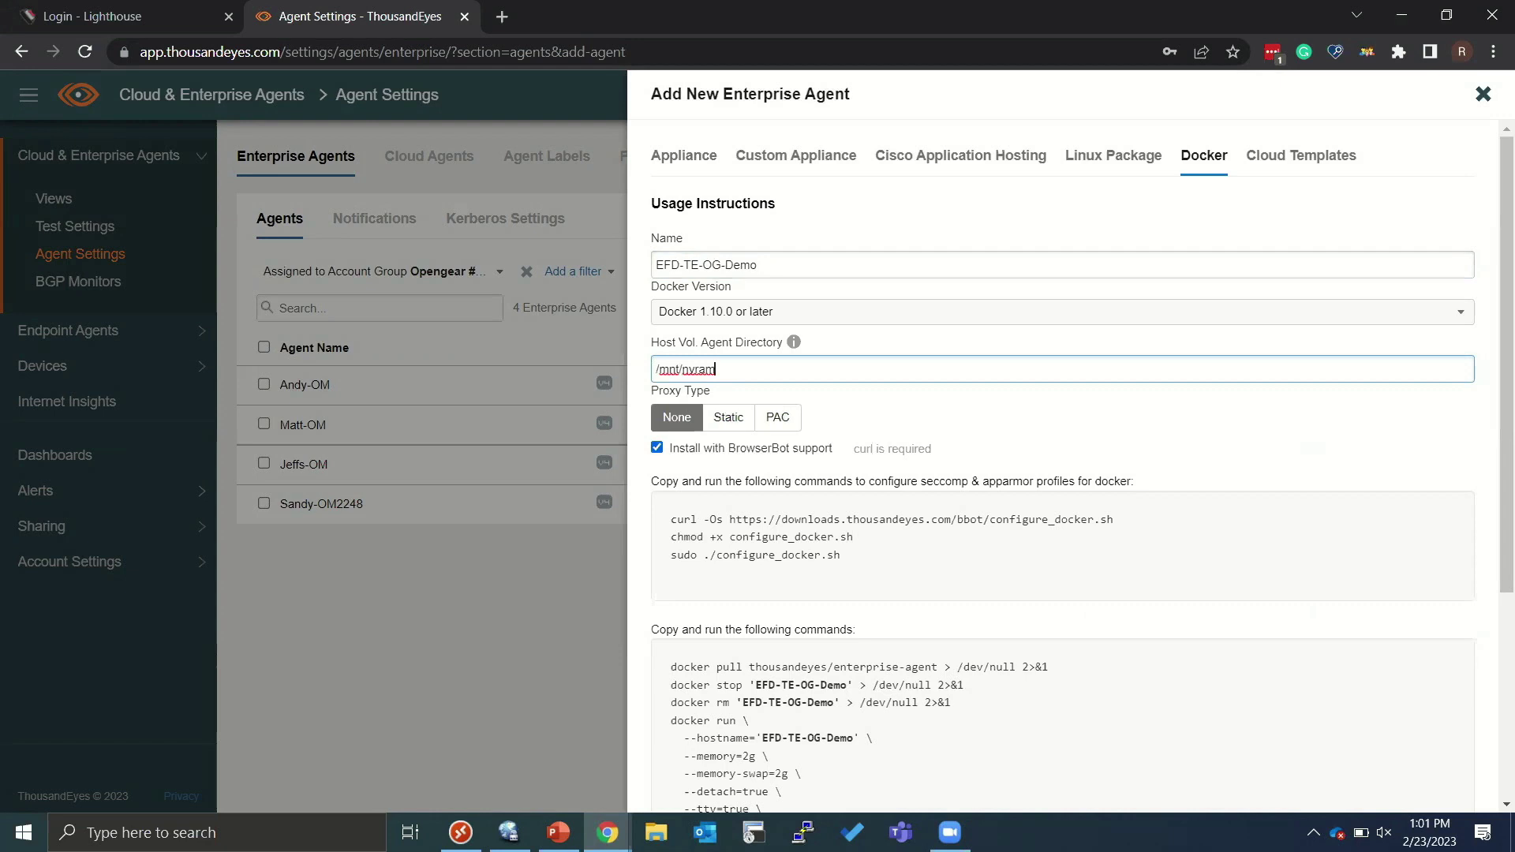
click(657, 447)
drag(670, 519, 724, 754)
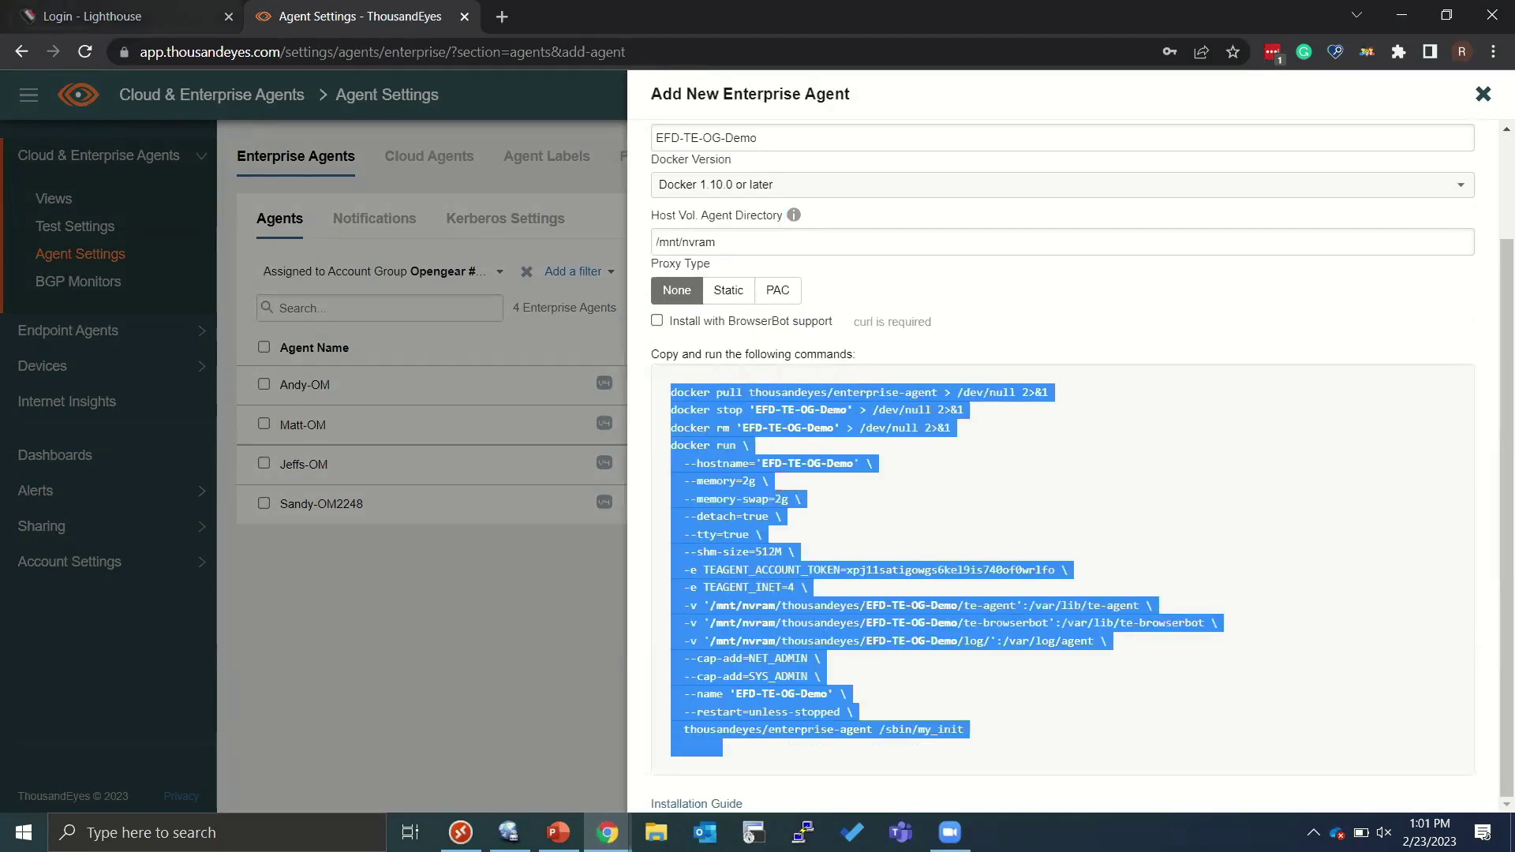
key(ctrl+1)
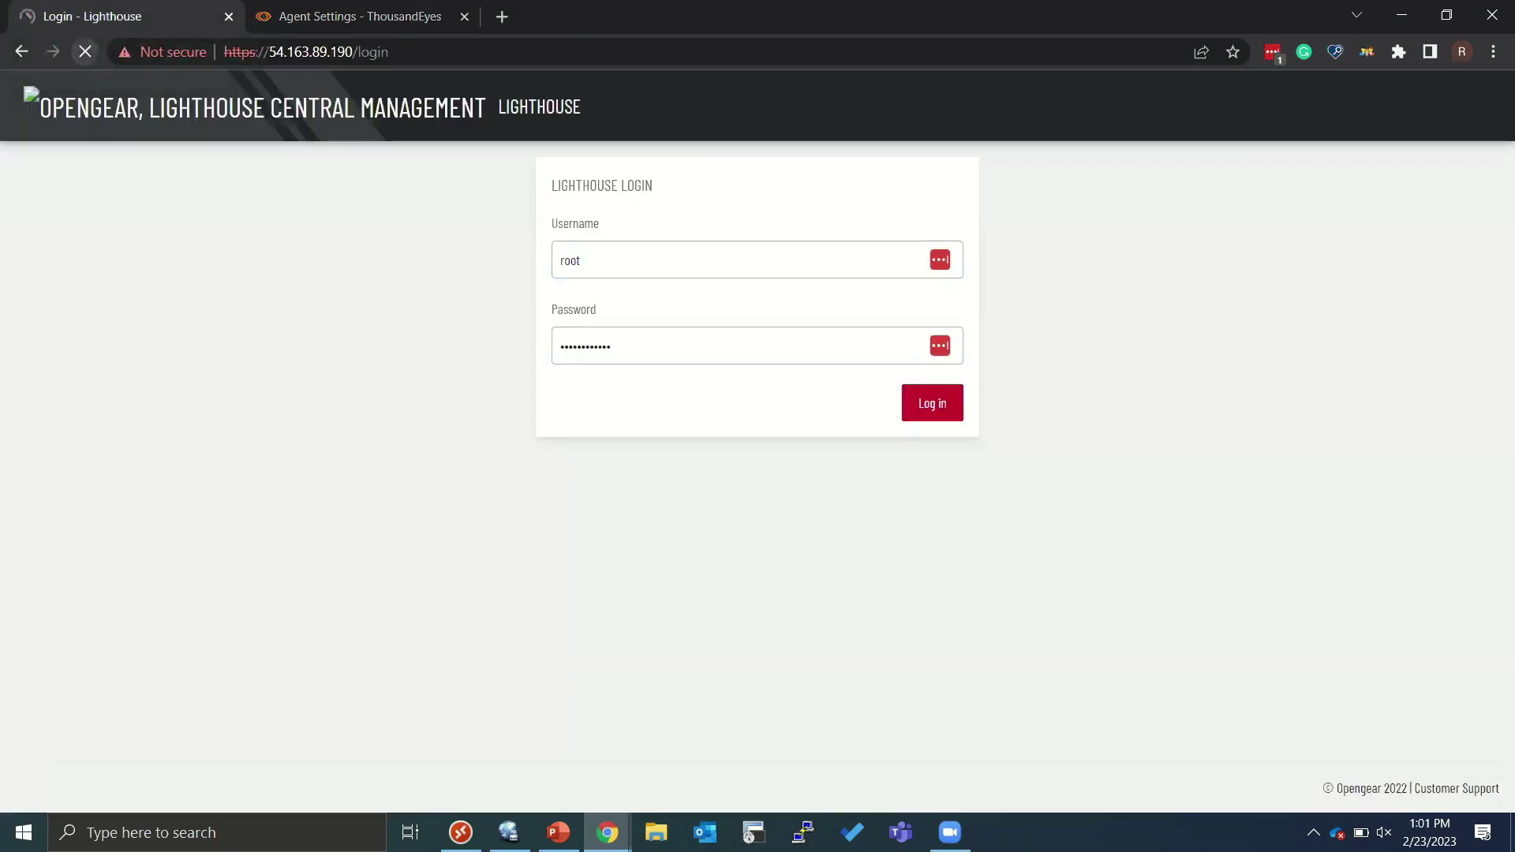
- Reload the Lighthouse login page and sign in to reach the dashboard with node om1208-8e-l
key(F5)
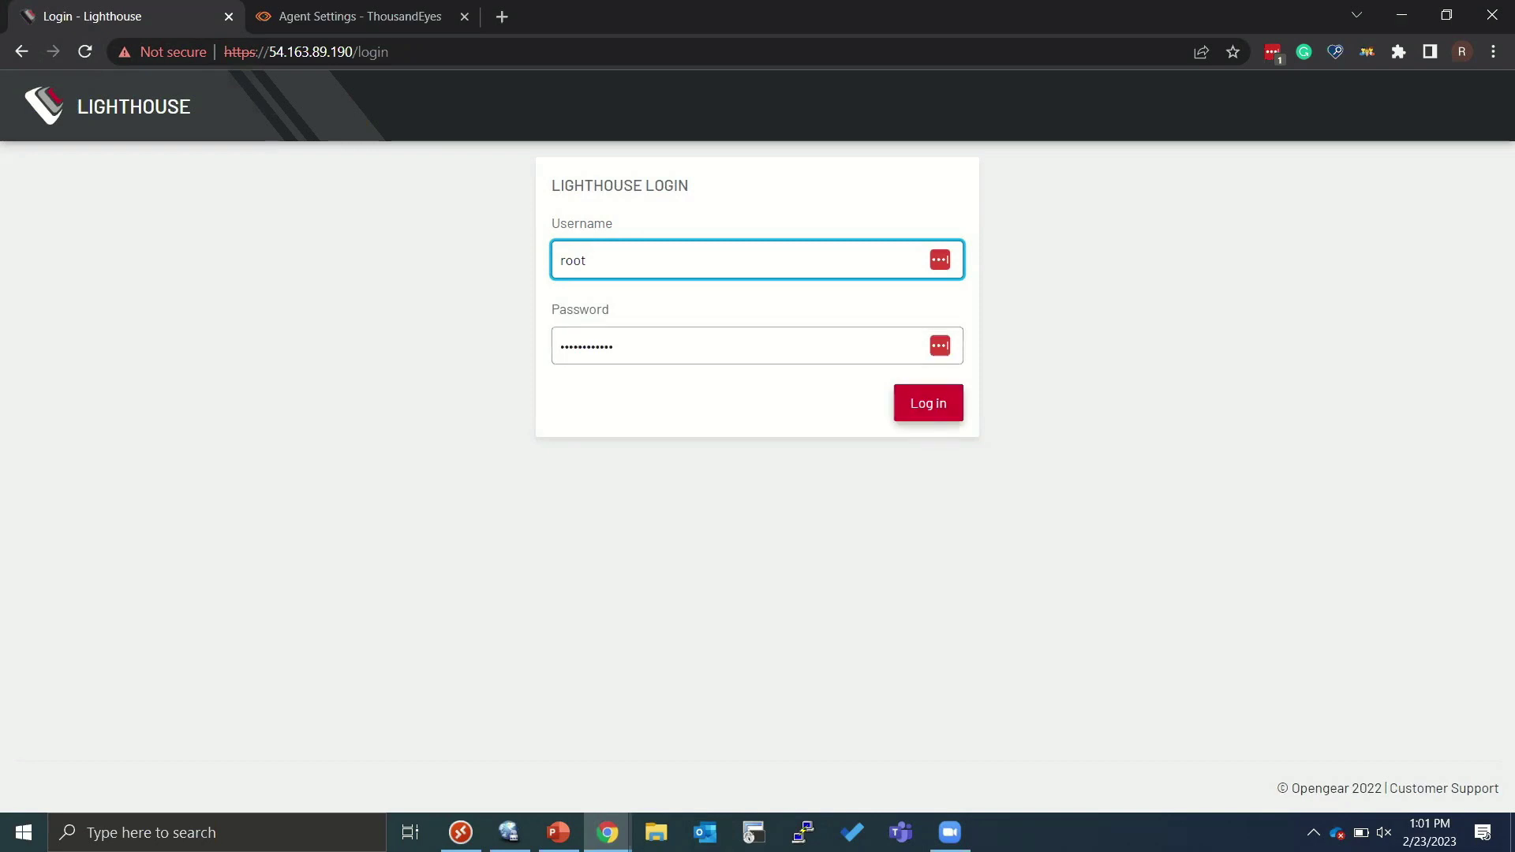
key(Return)
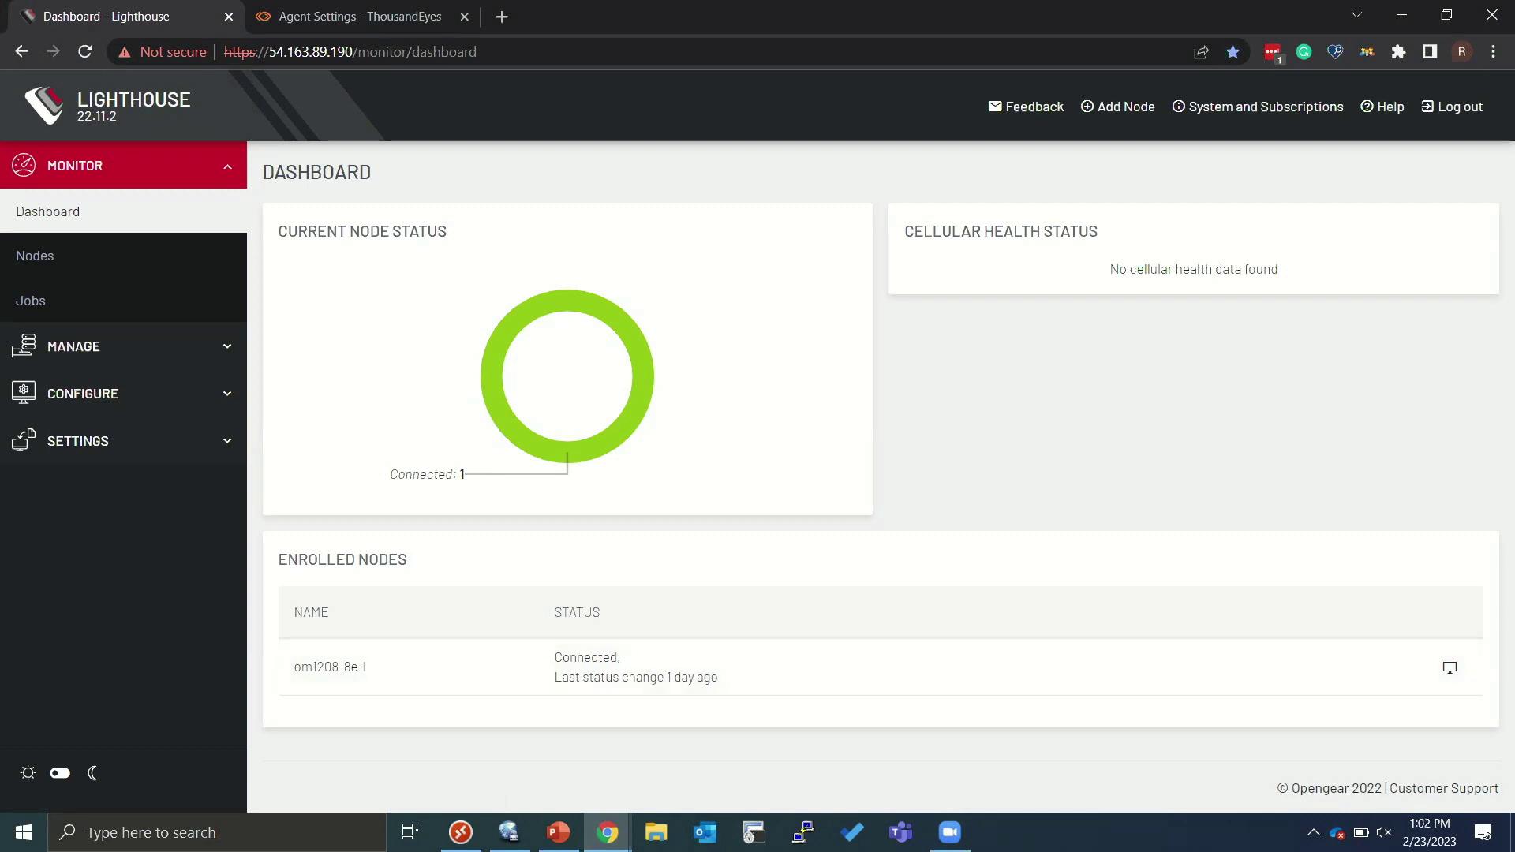
- Open node om1208-8e-l's web interface and sign in to Operations Manager
click(1450, 667)
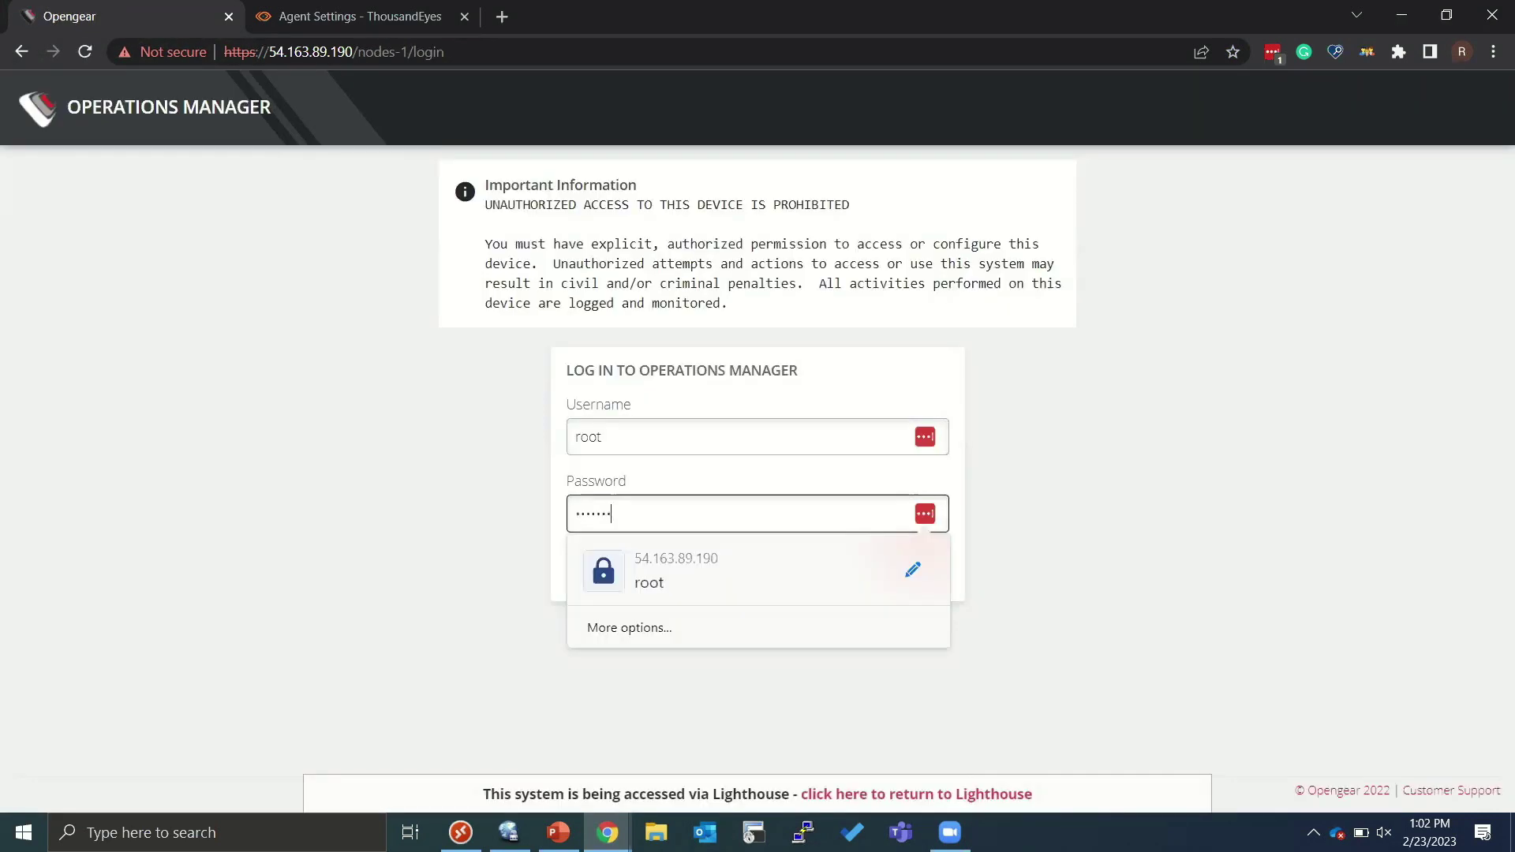
key(Return)
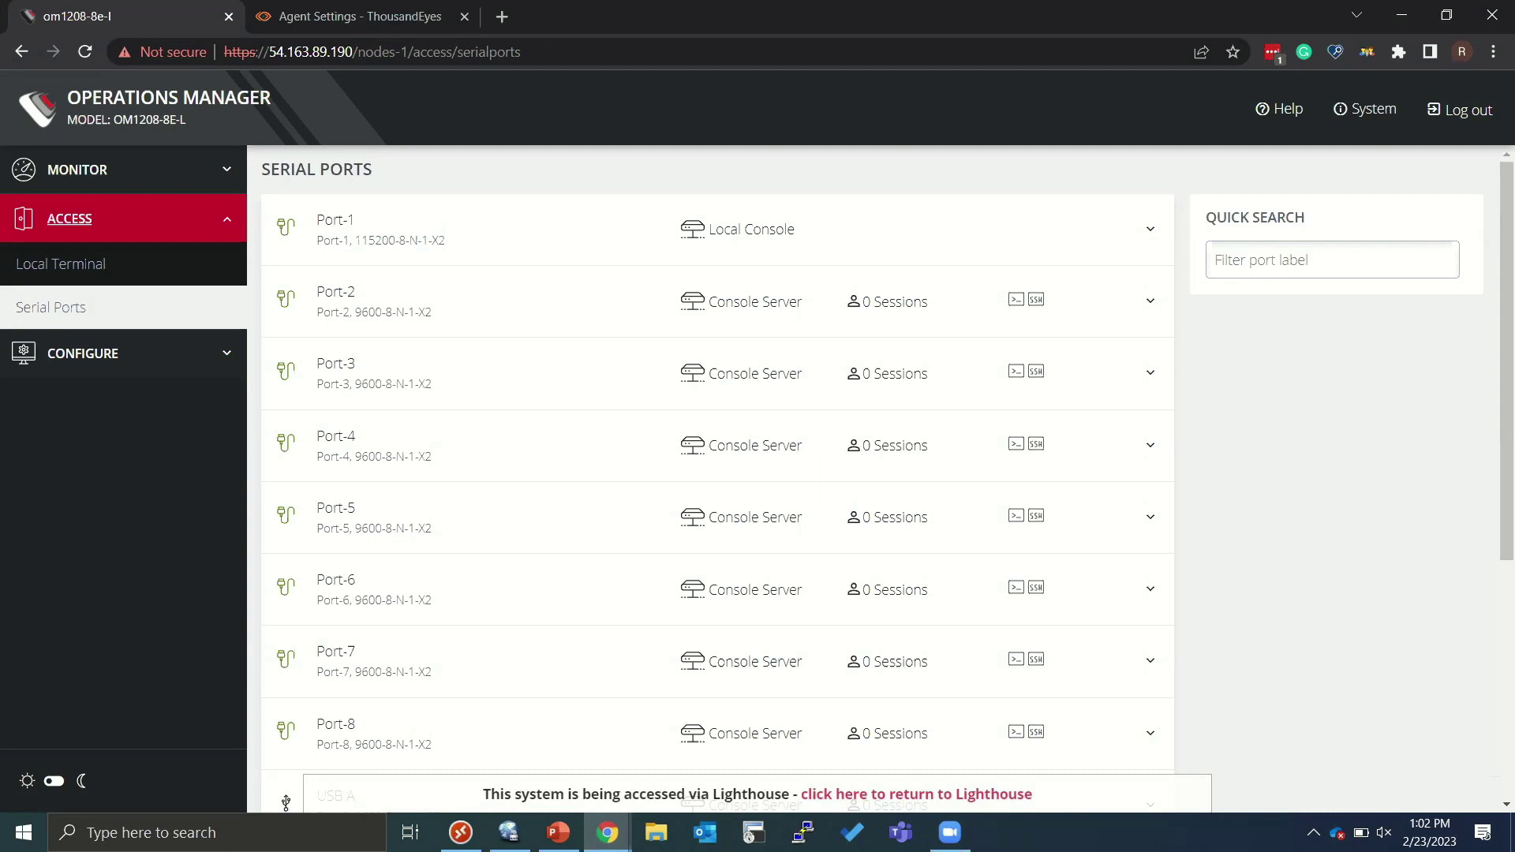
- Copy the ThousandEyes Docker commands, paste them into the node's Local Terminal and run them
click(61, 264)
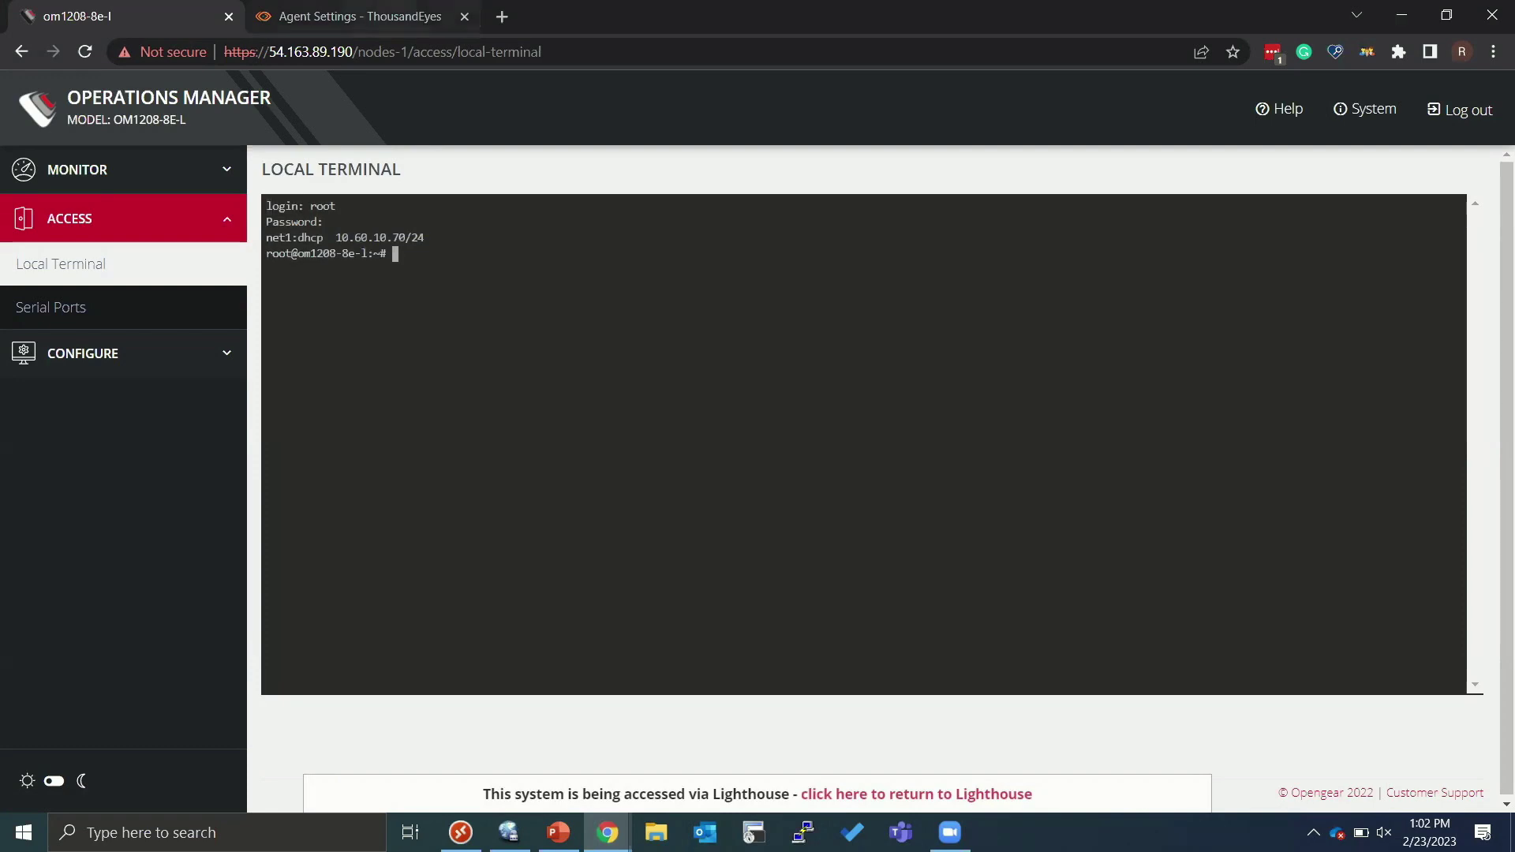
key(ctrl+Tab)
right_click(683, 438)
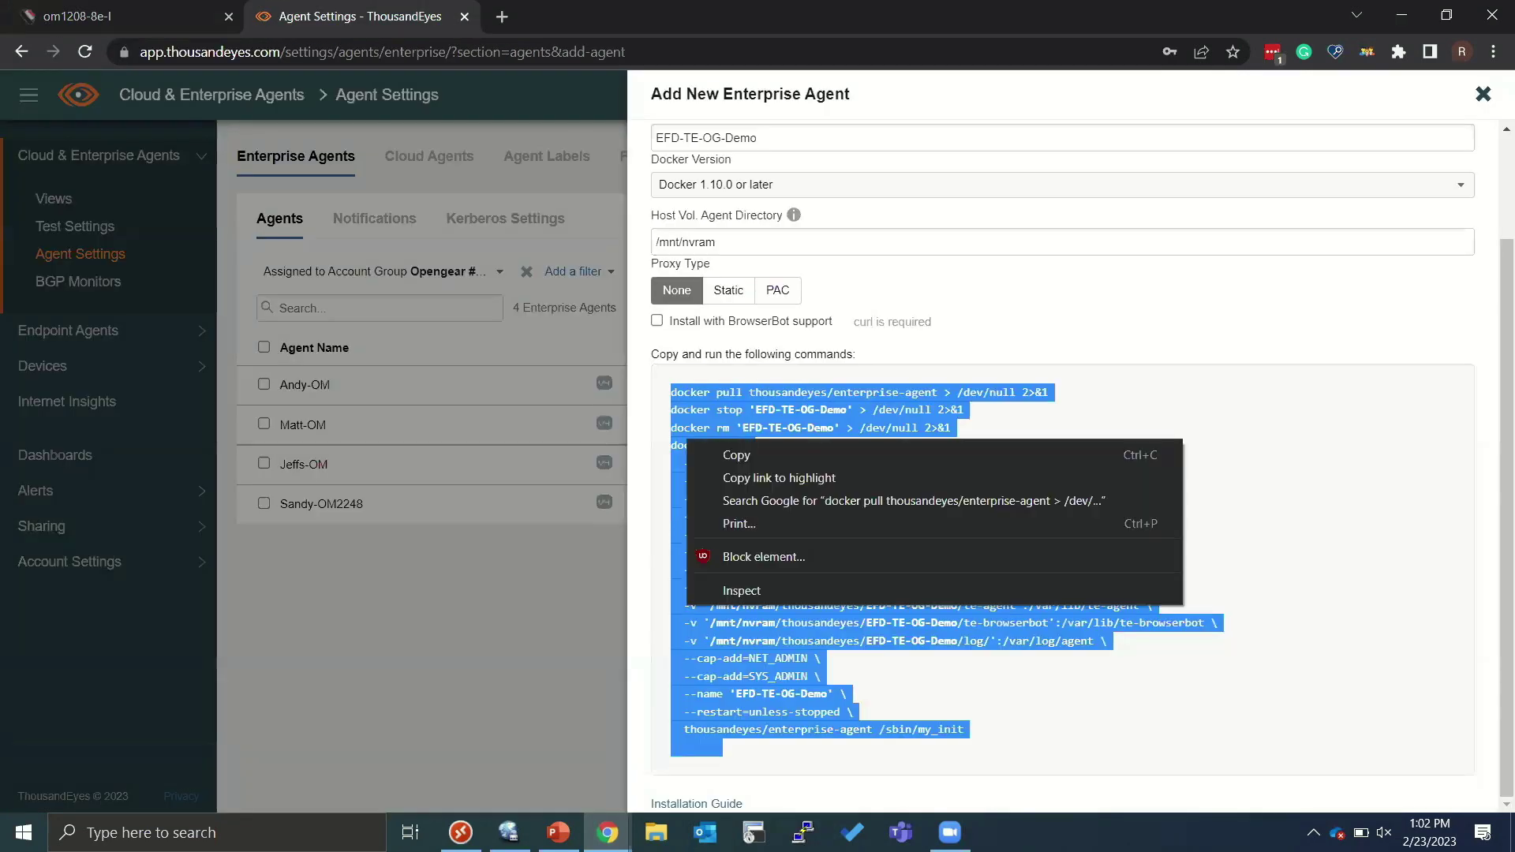
click(714, 453)
key(ctrl+Tab)
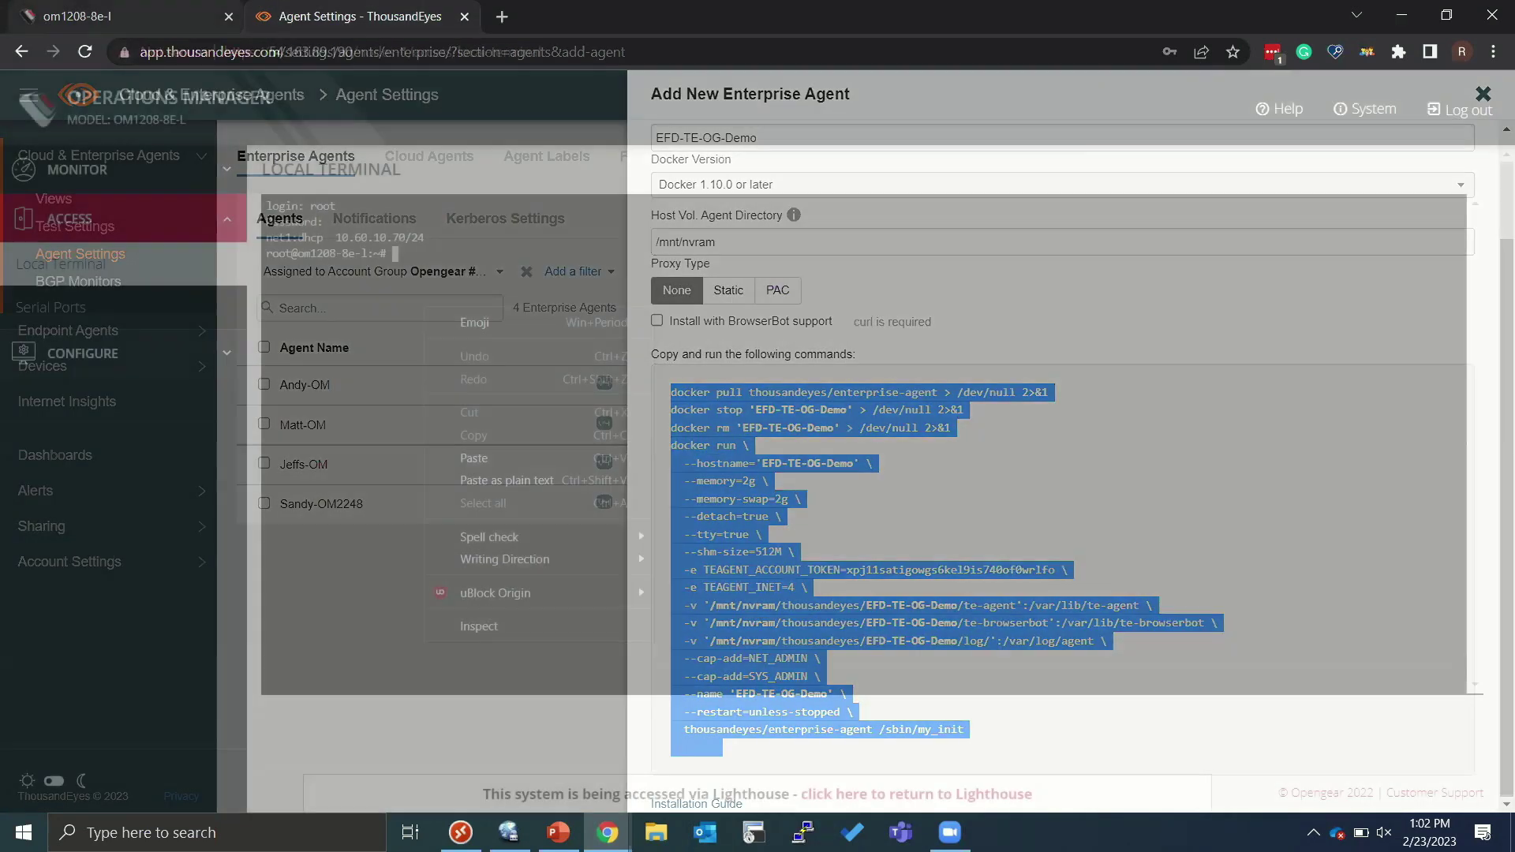
right_click(413, 308)
click(457, 467)
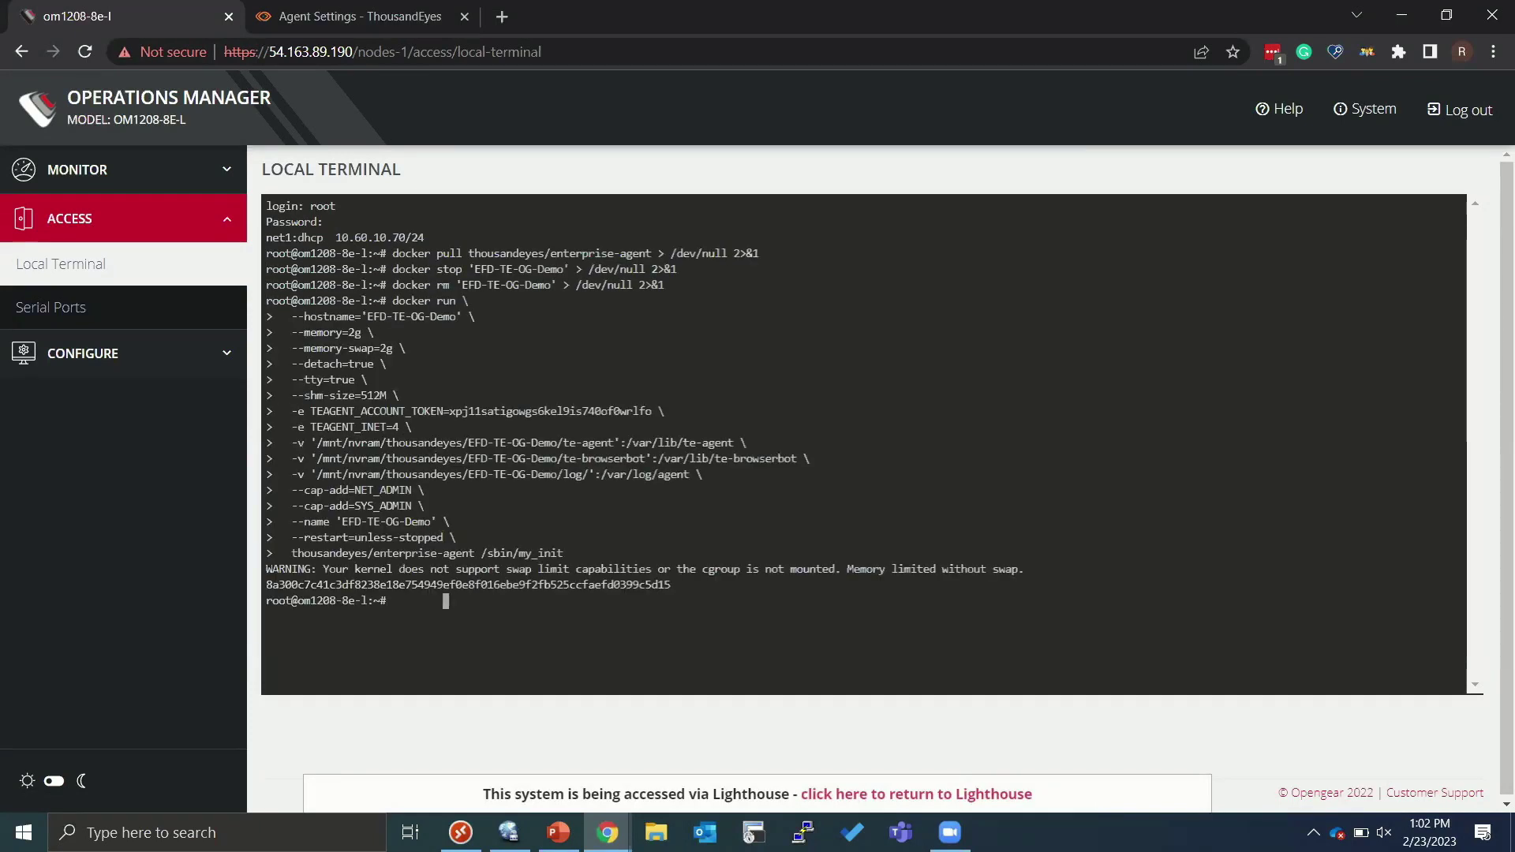
key(Return)
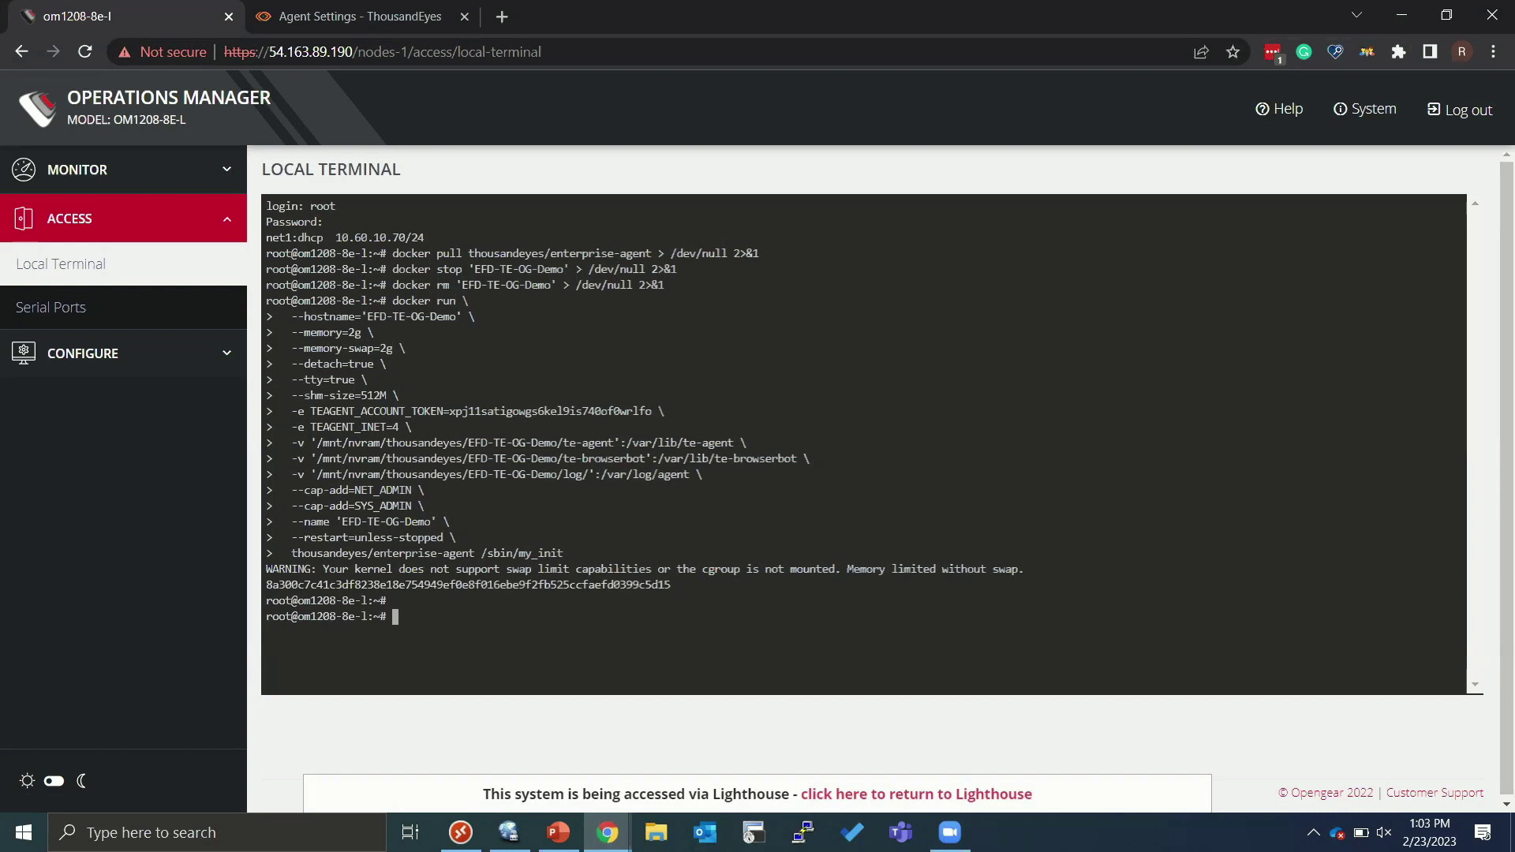
- Leave the node terminal page and return to ThousandEyes
key(ctrl+w)
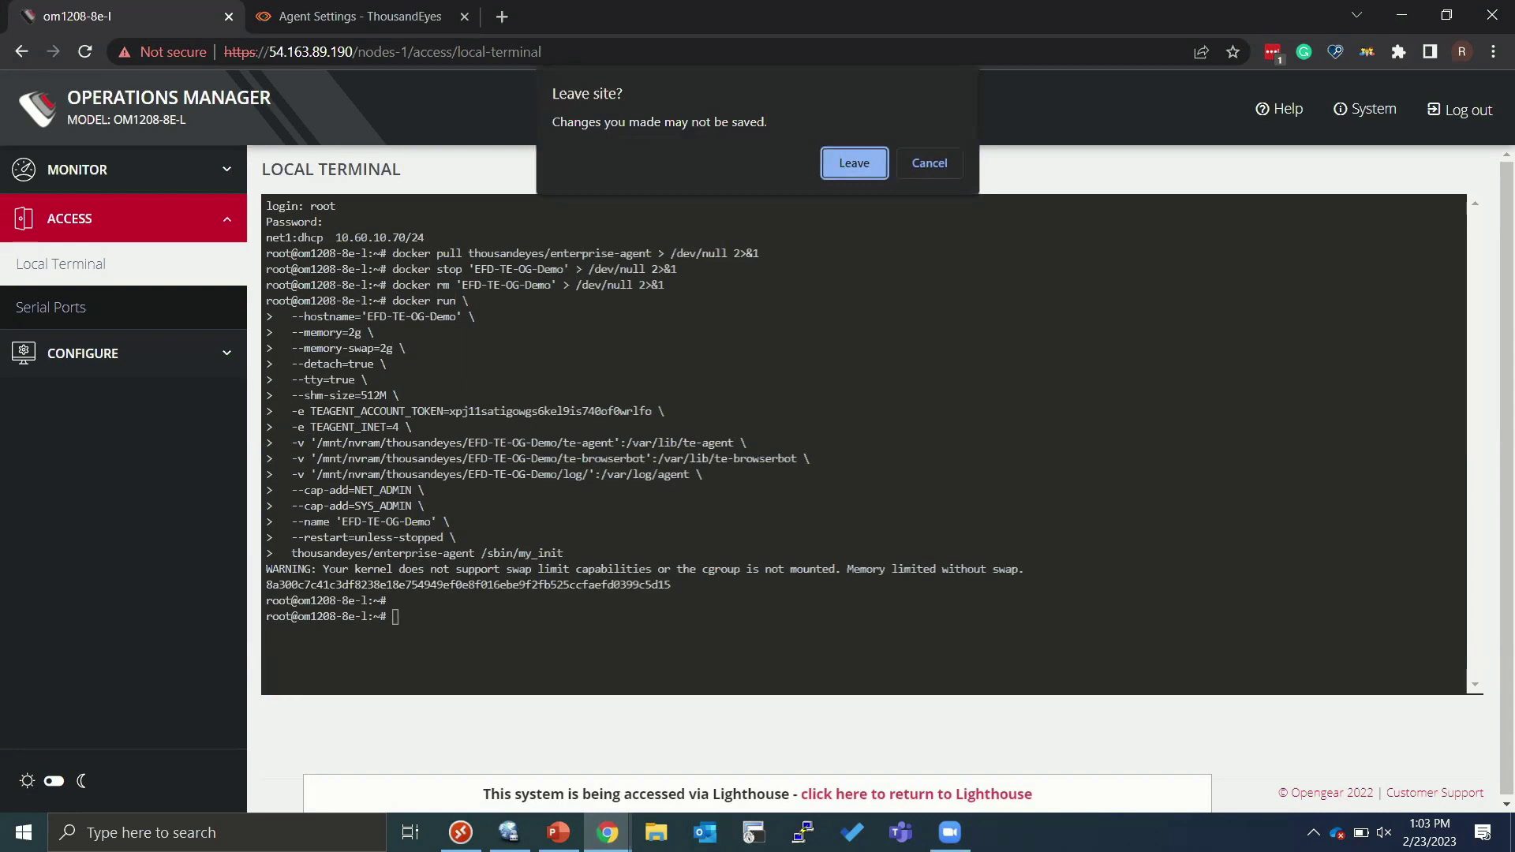
key(Return)
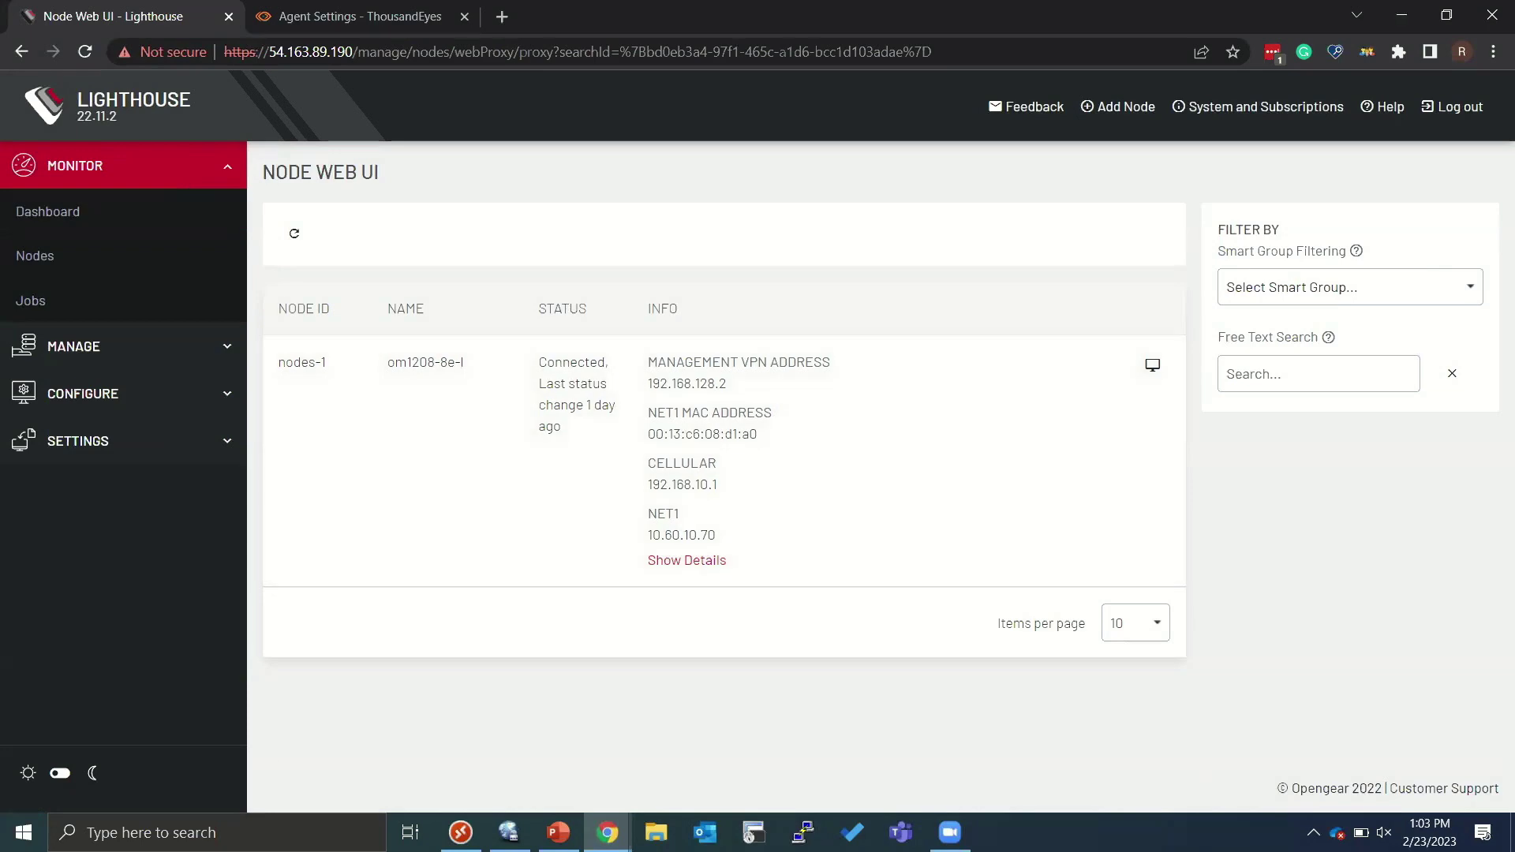
key(ctrl+Tab)
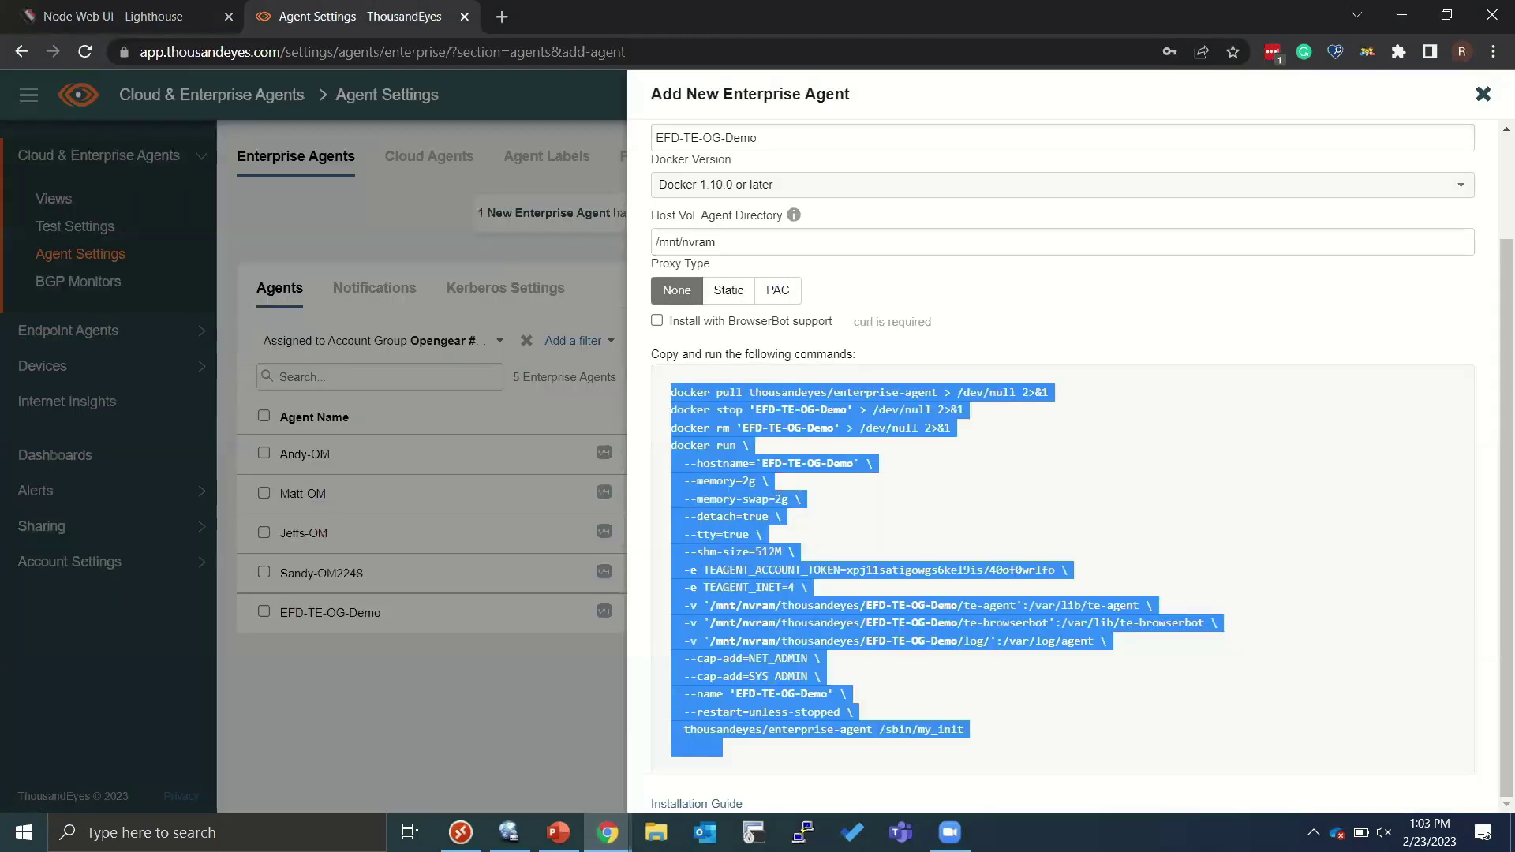
- Open the agent view for endpoint agent DESKTOP-7S1UVCE from Endpoint Agents > Agent Settings
key(Escape)
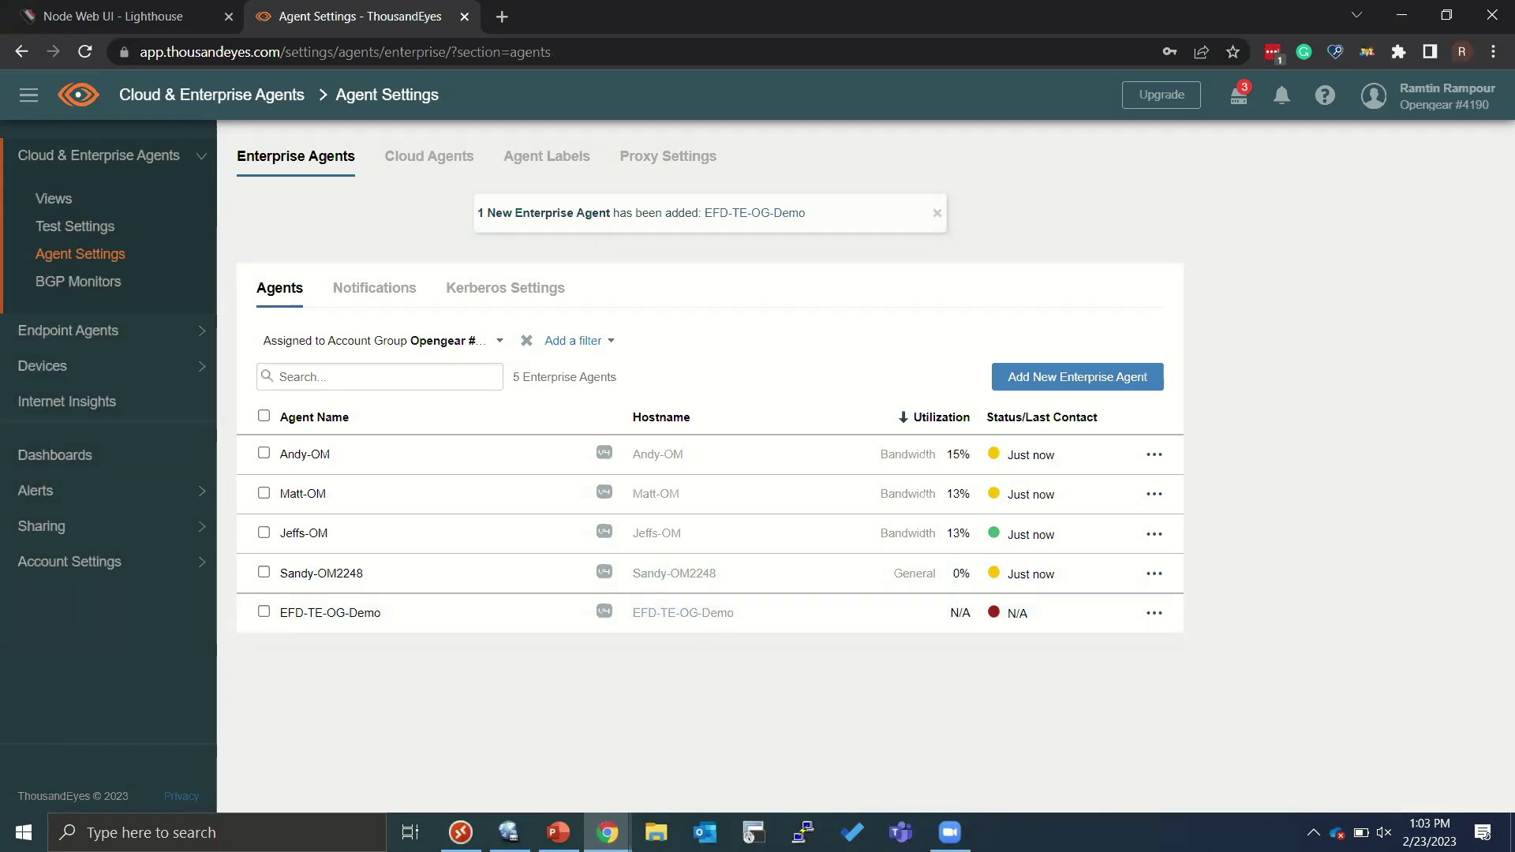
click(68, 336)
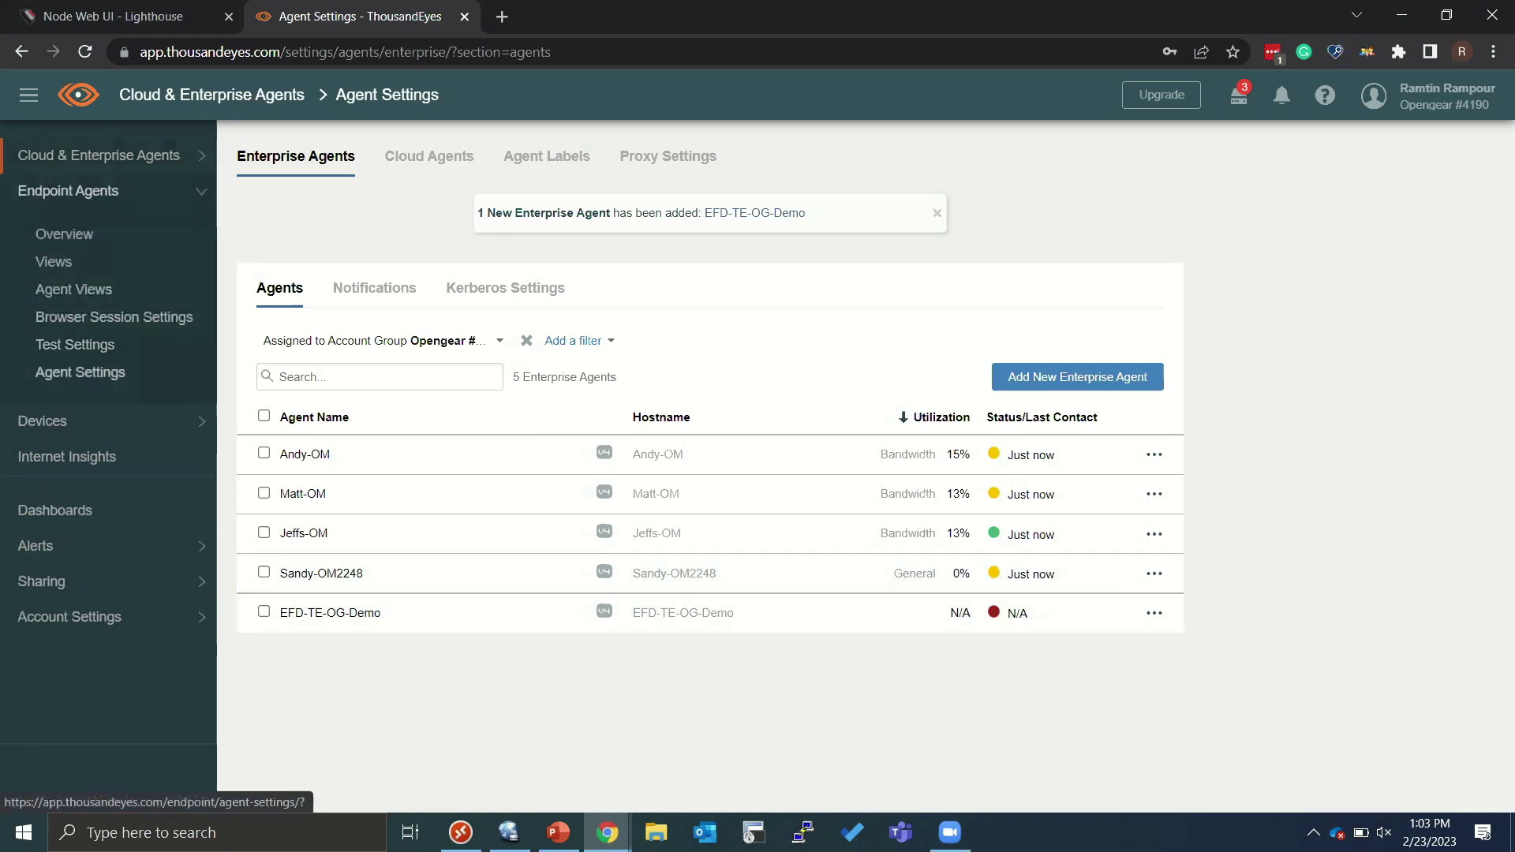
click(80, 372)
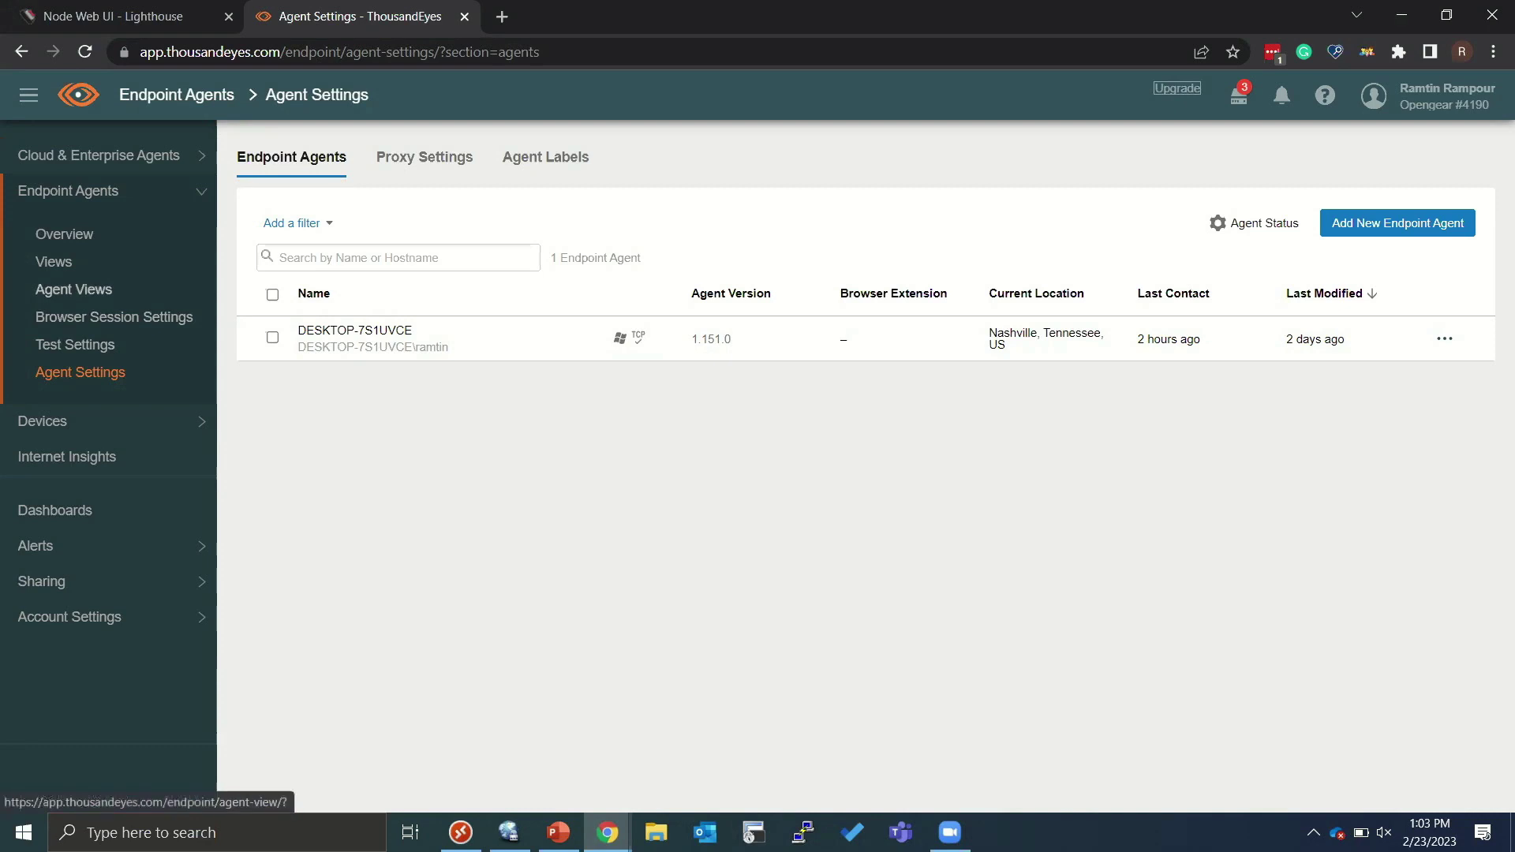
click(74, 289)
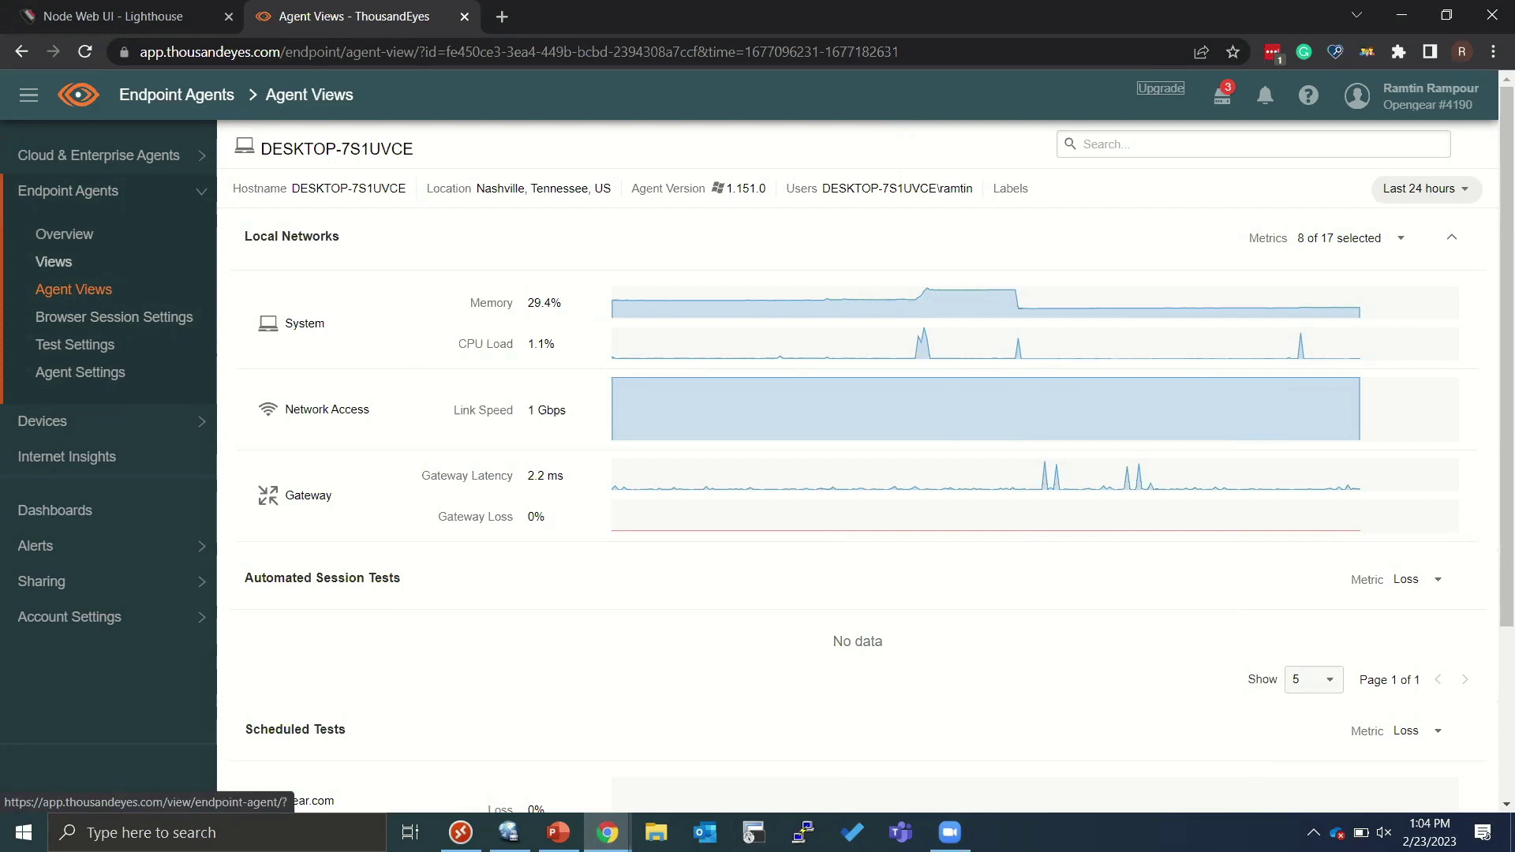
click(54, 261)
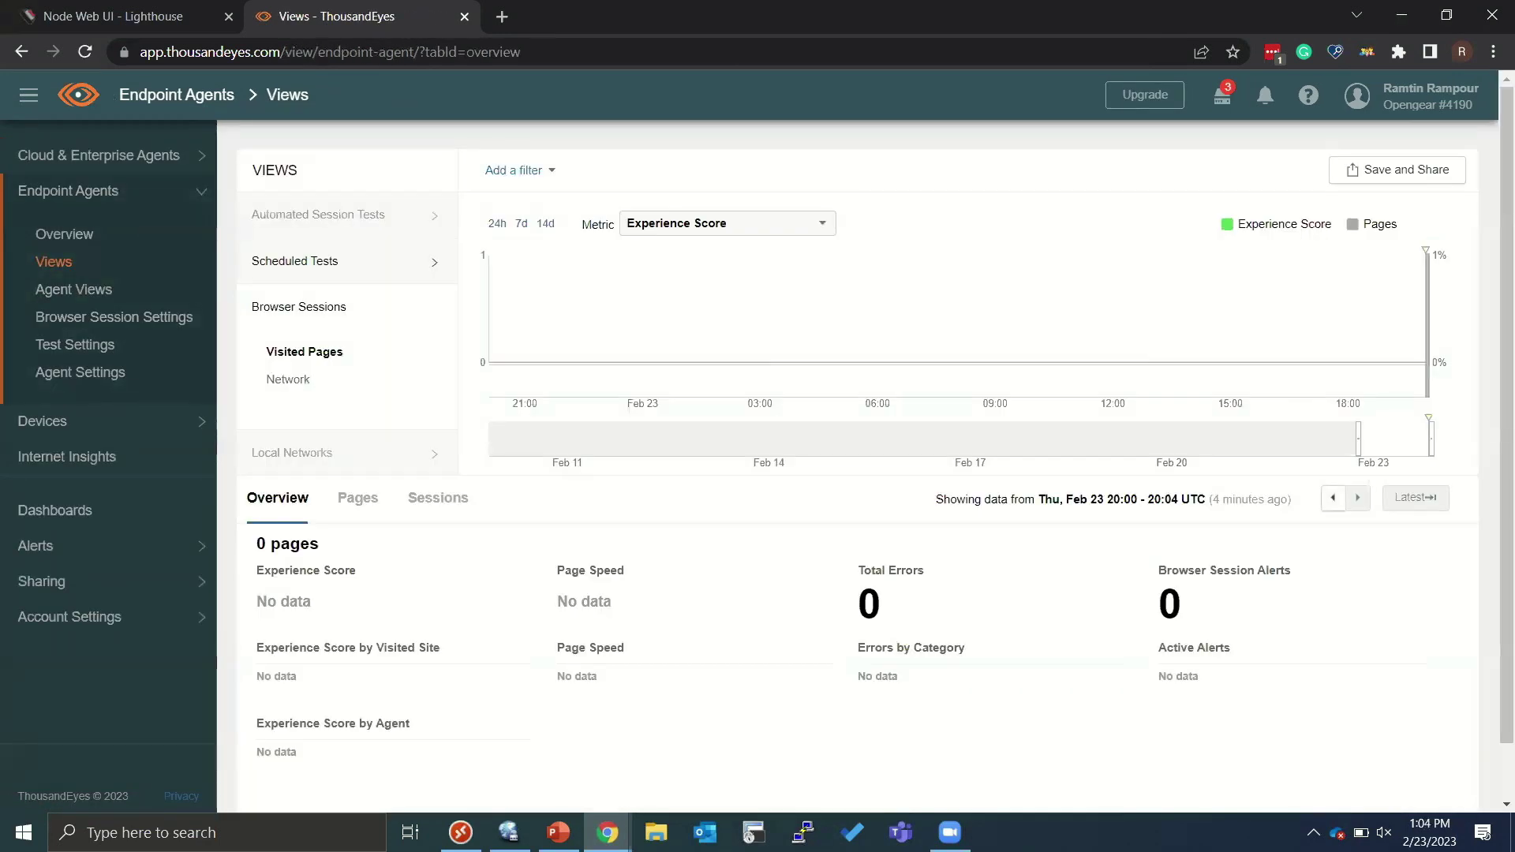
- Show the Opengear.com HTTP Server scheduled test's availability chart and map
click(295, 260)
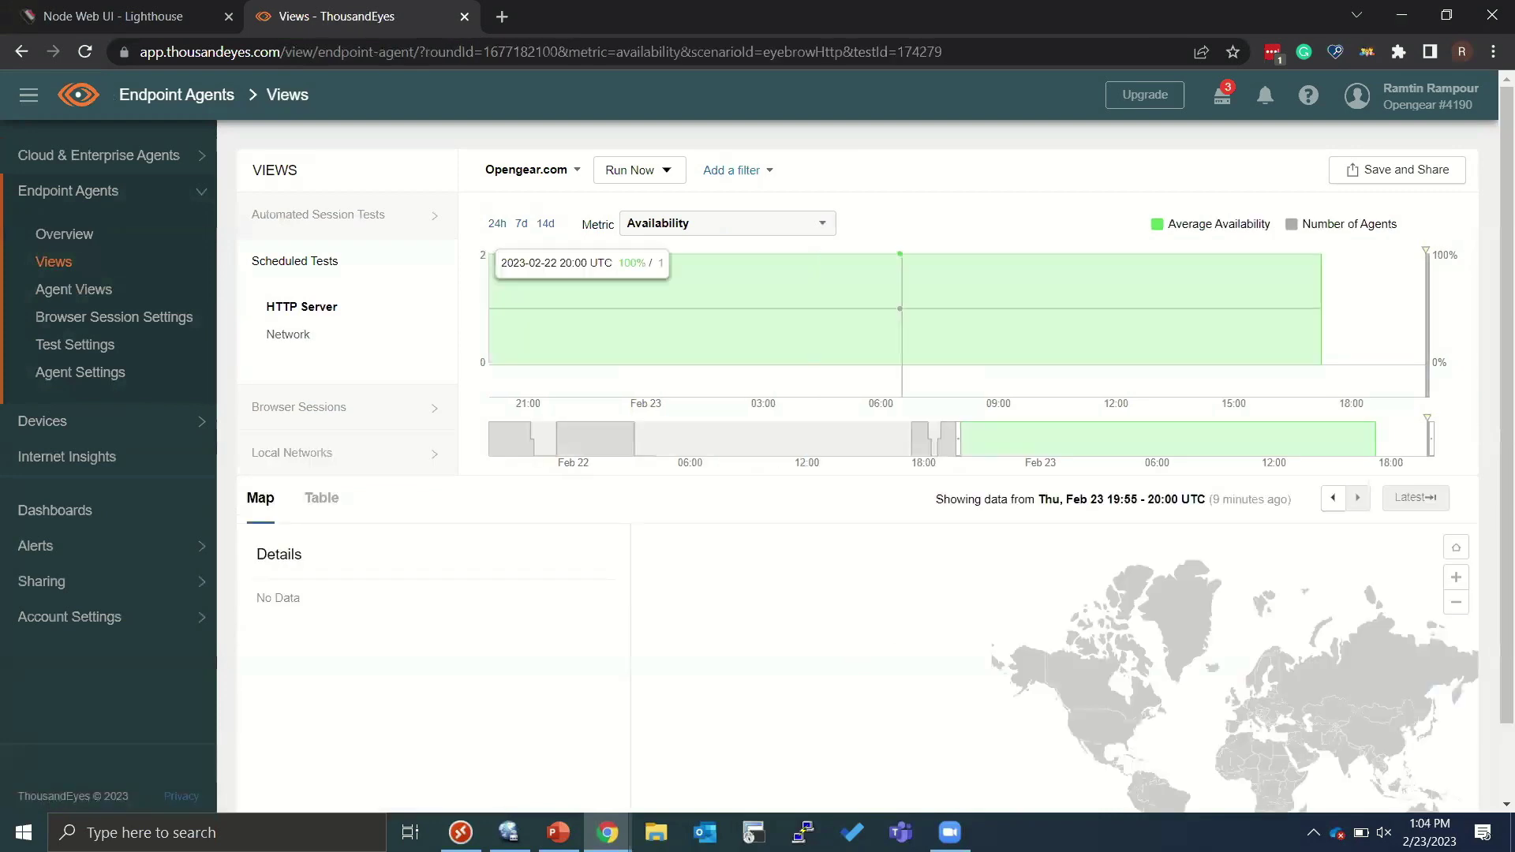
mouse_move(1323, 308)
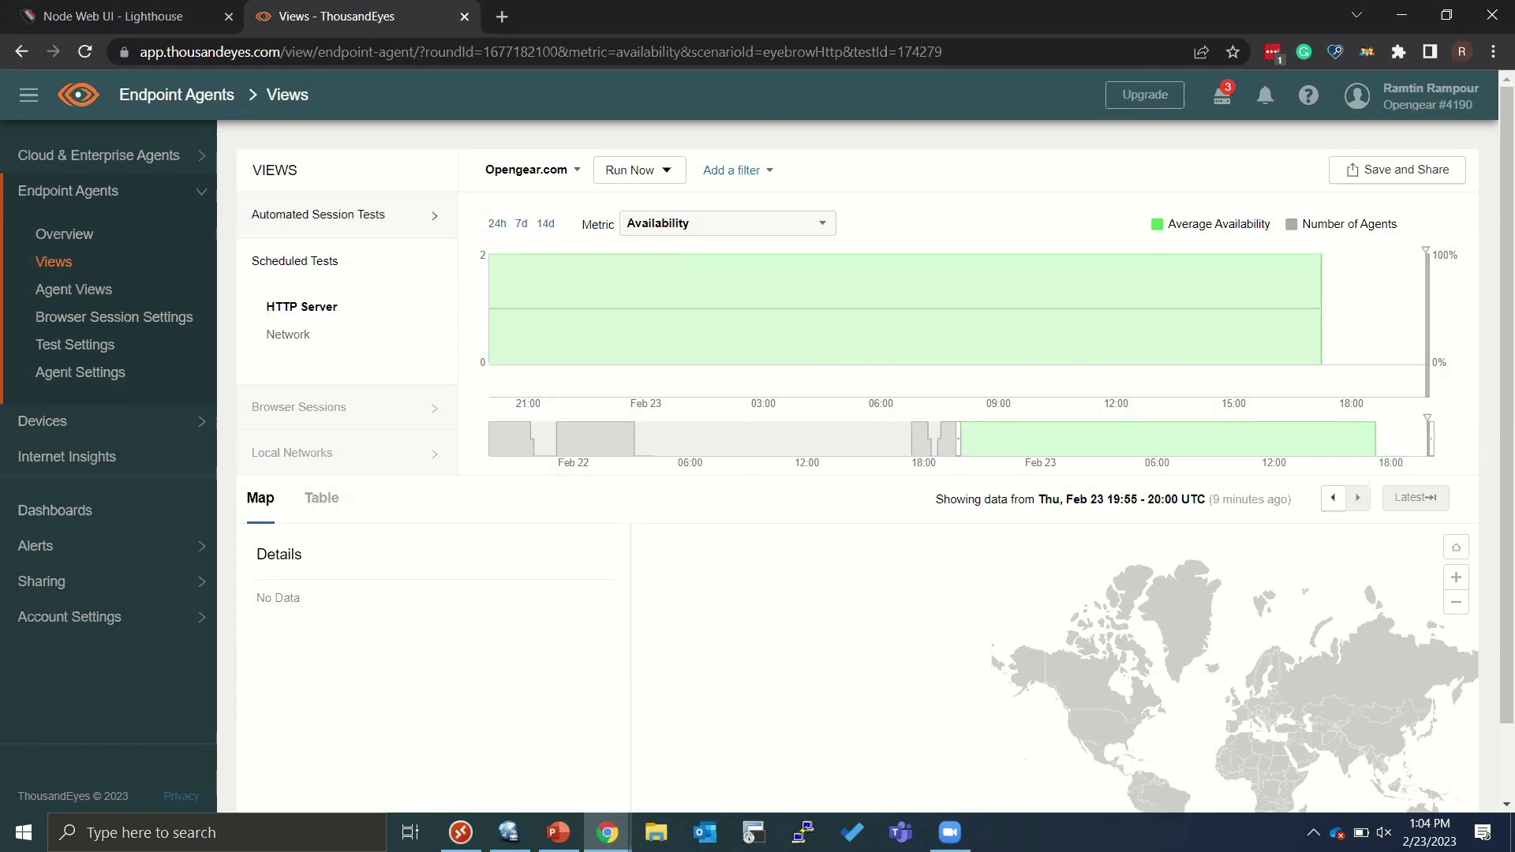
click(99, 155)
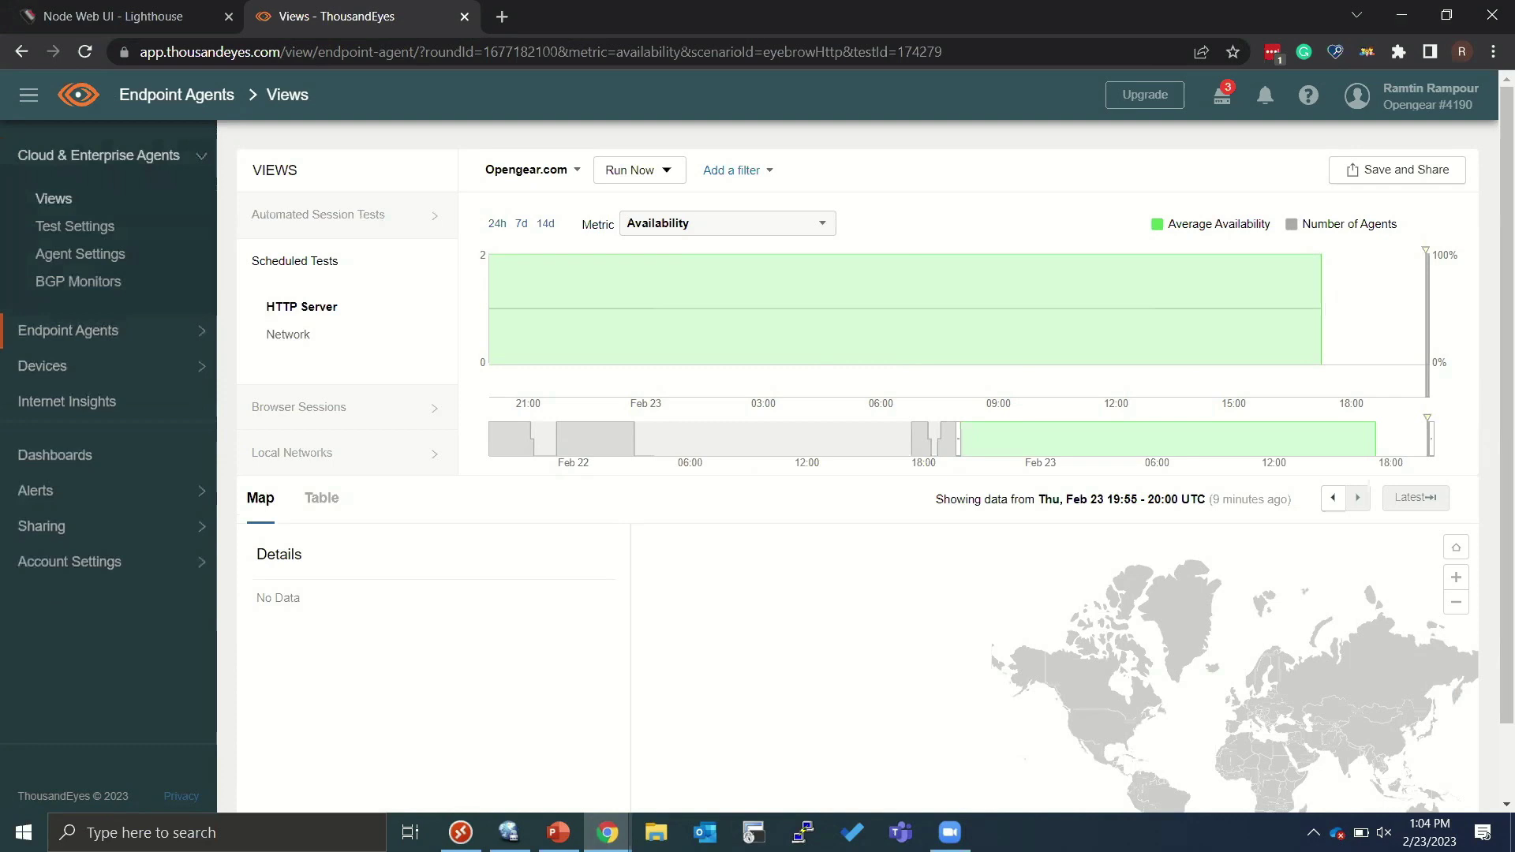
- Add enterprise agent EFD-TE-OG-Demo to the Opengear OM to Edge NUC test and save it
click(75, 227)
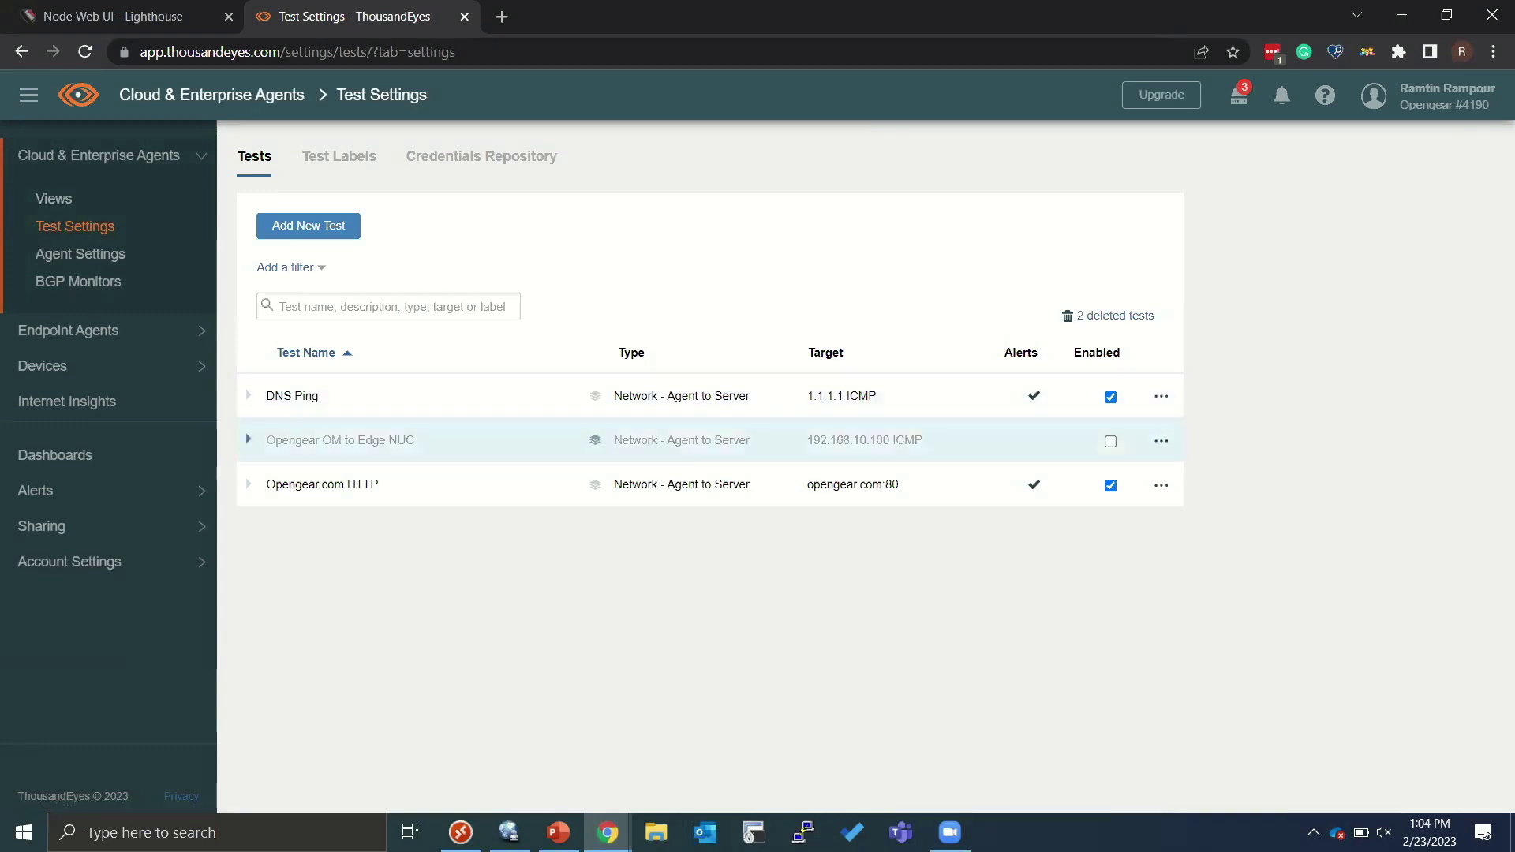
click(339, 439)
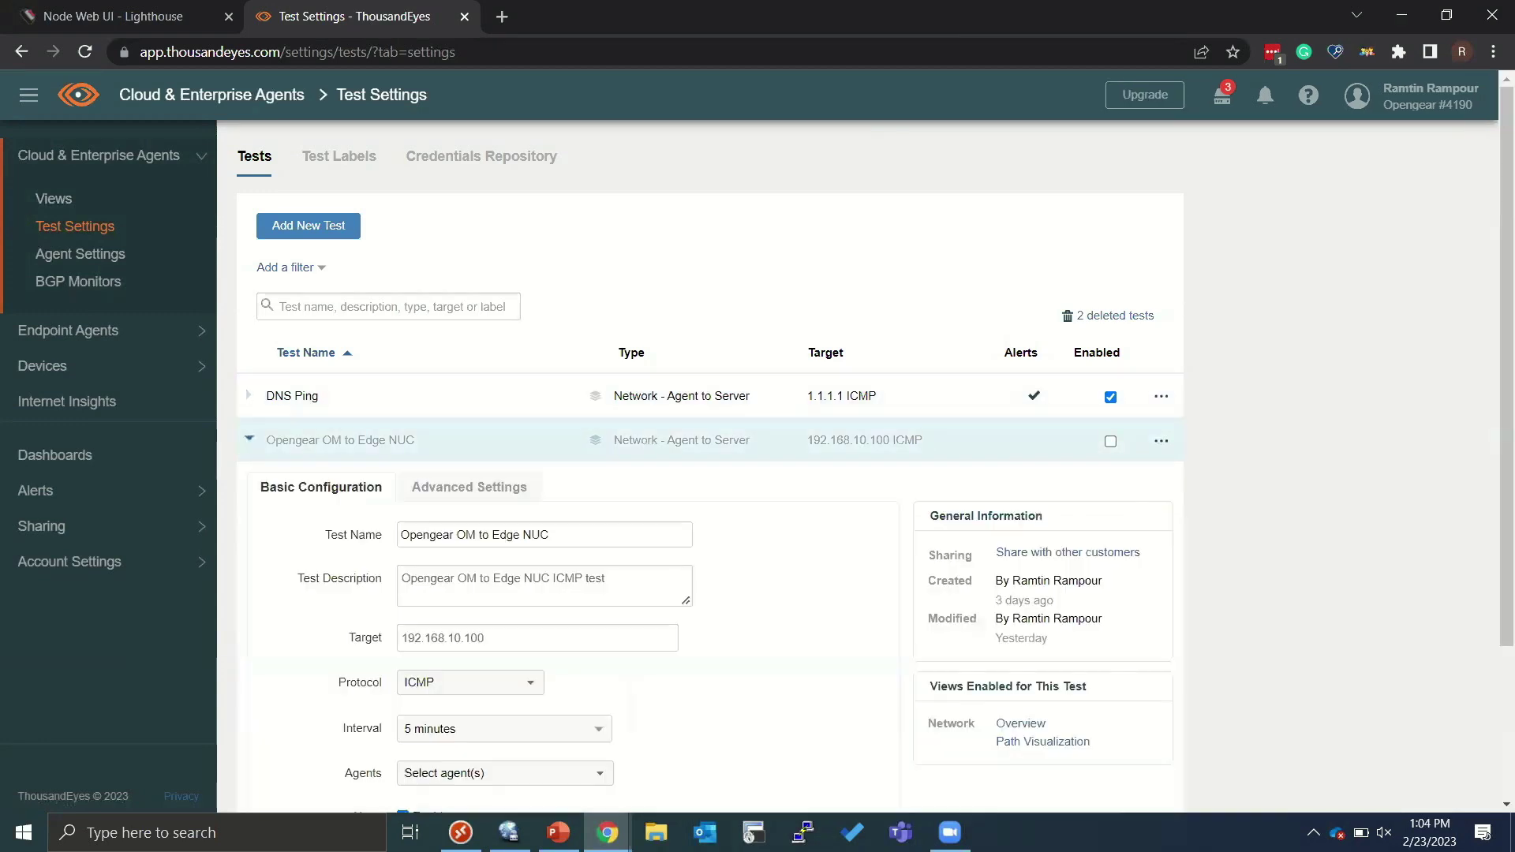
scroll(710, 474, down, 1)
scroll(447, 487, down, 1)
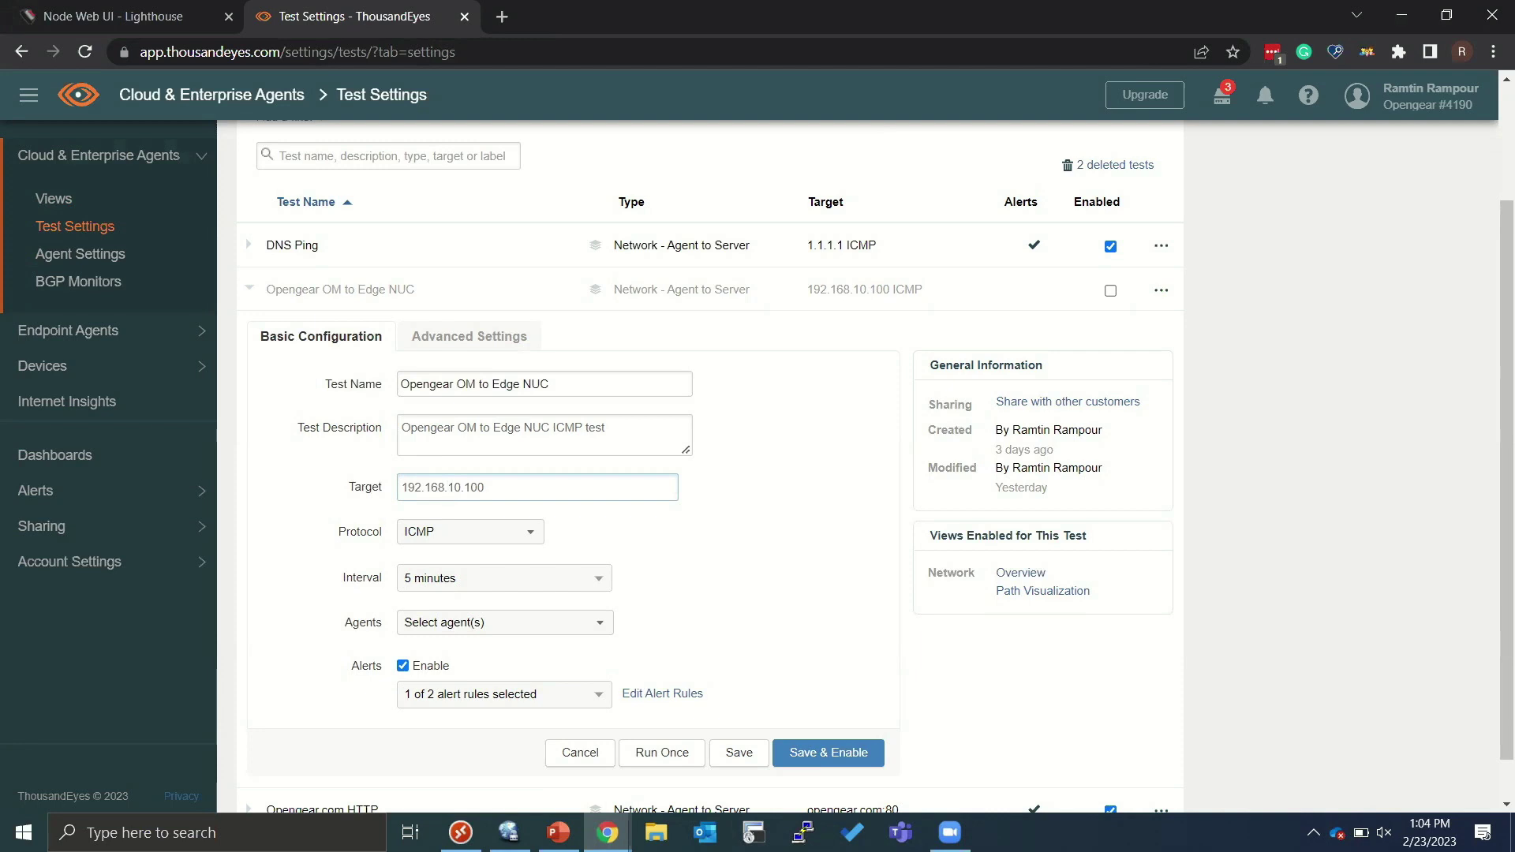
scroll(447, 487, down, 1)
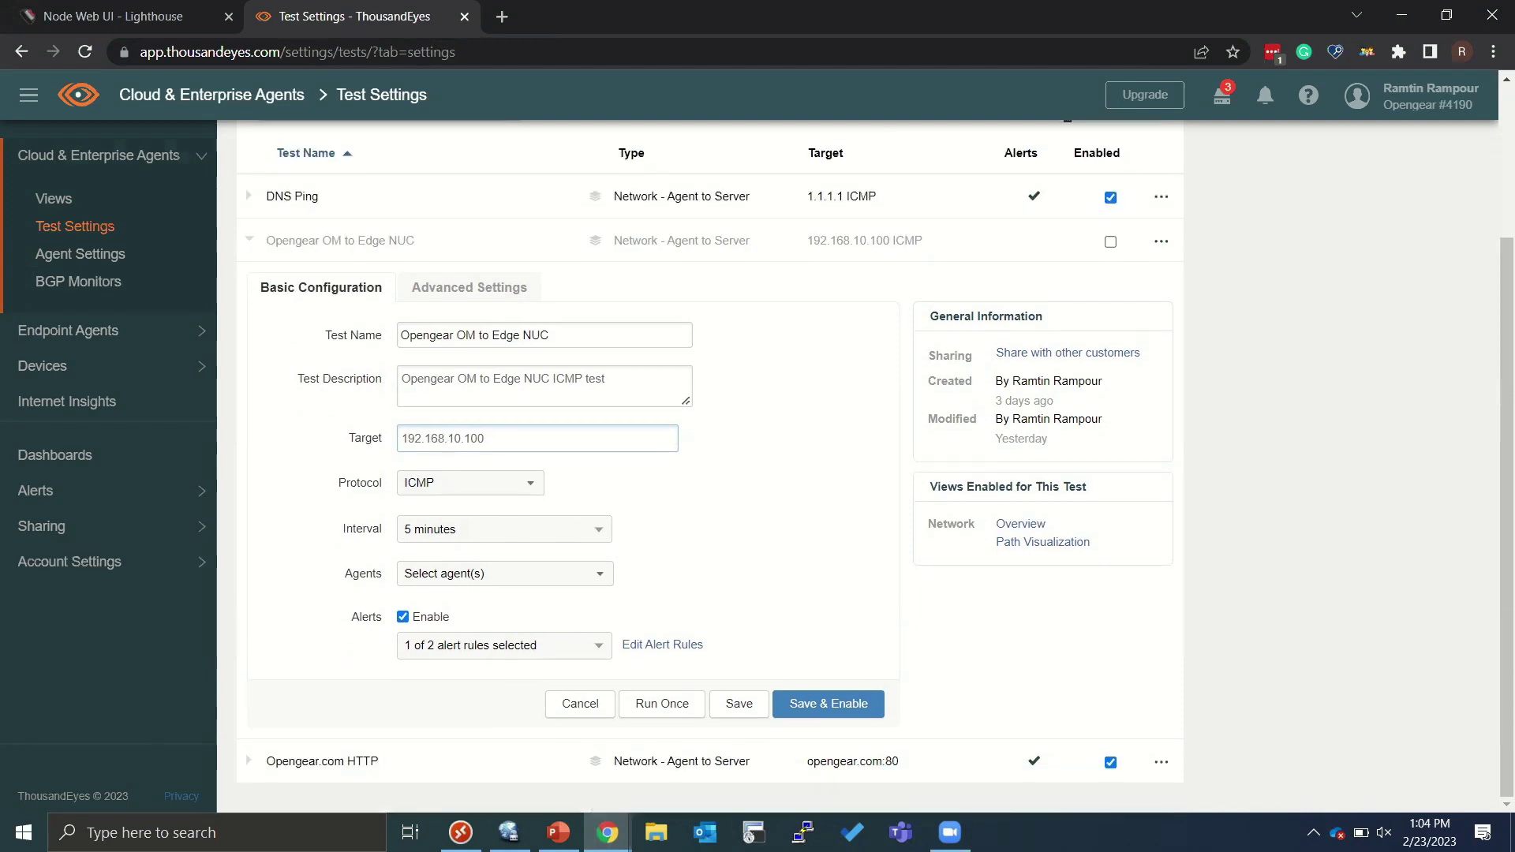
click(505, 573)
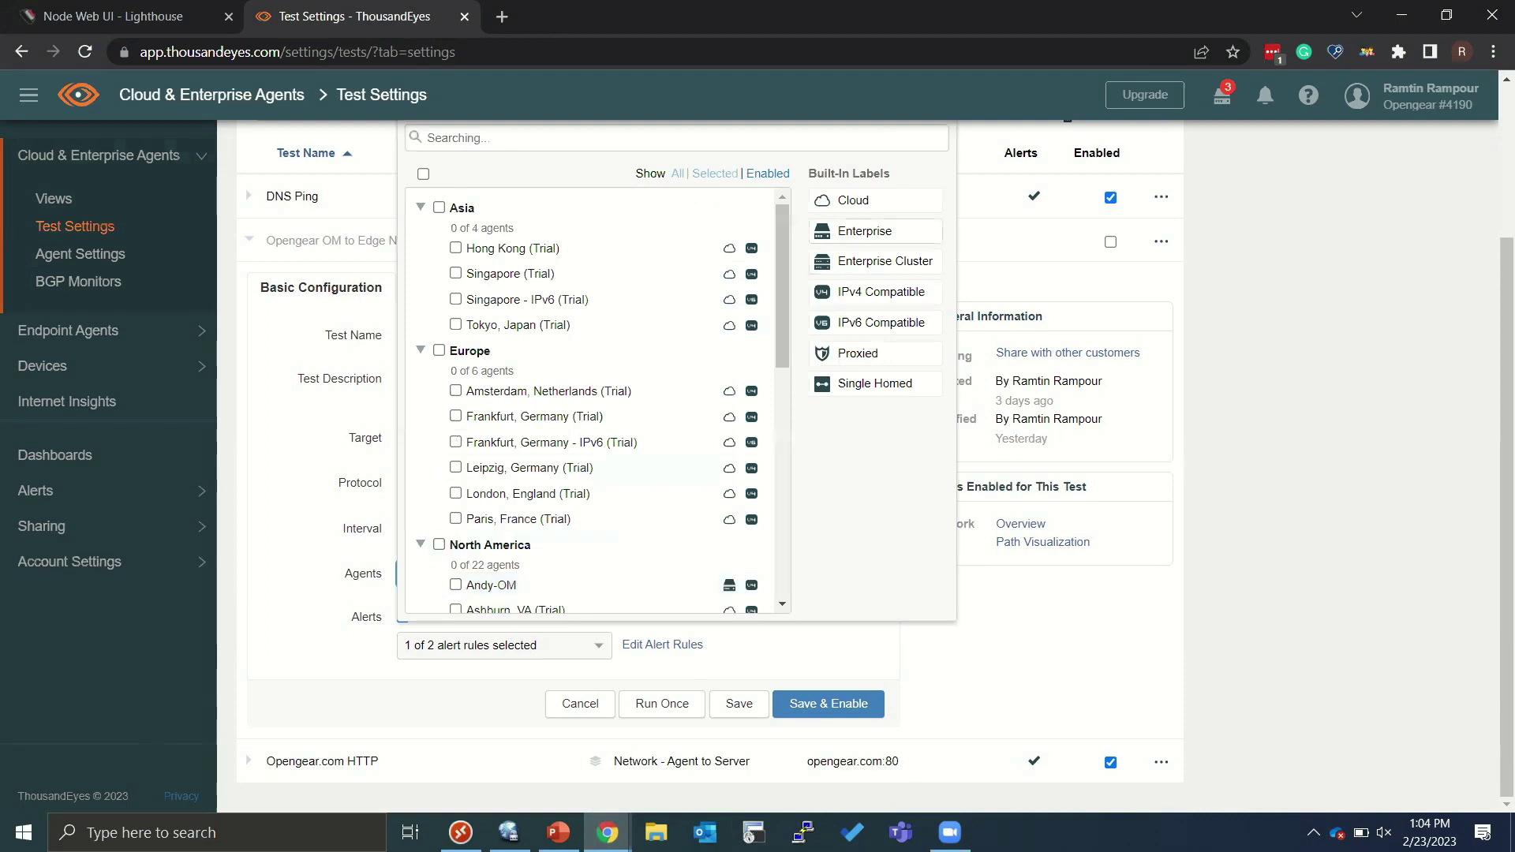
click(865, 230)
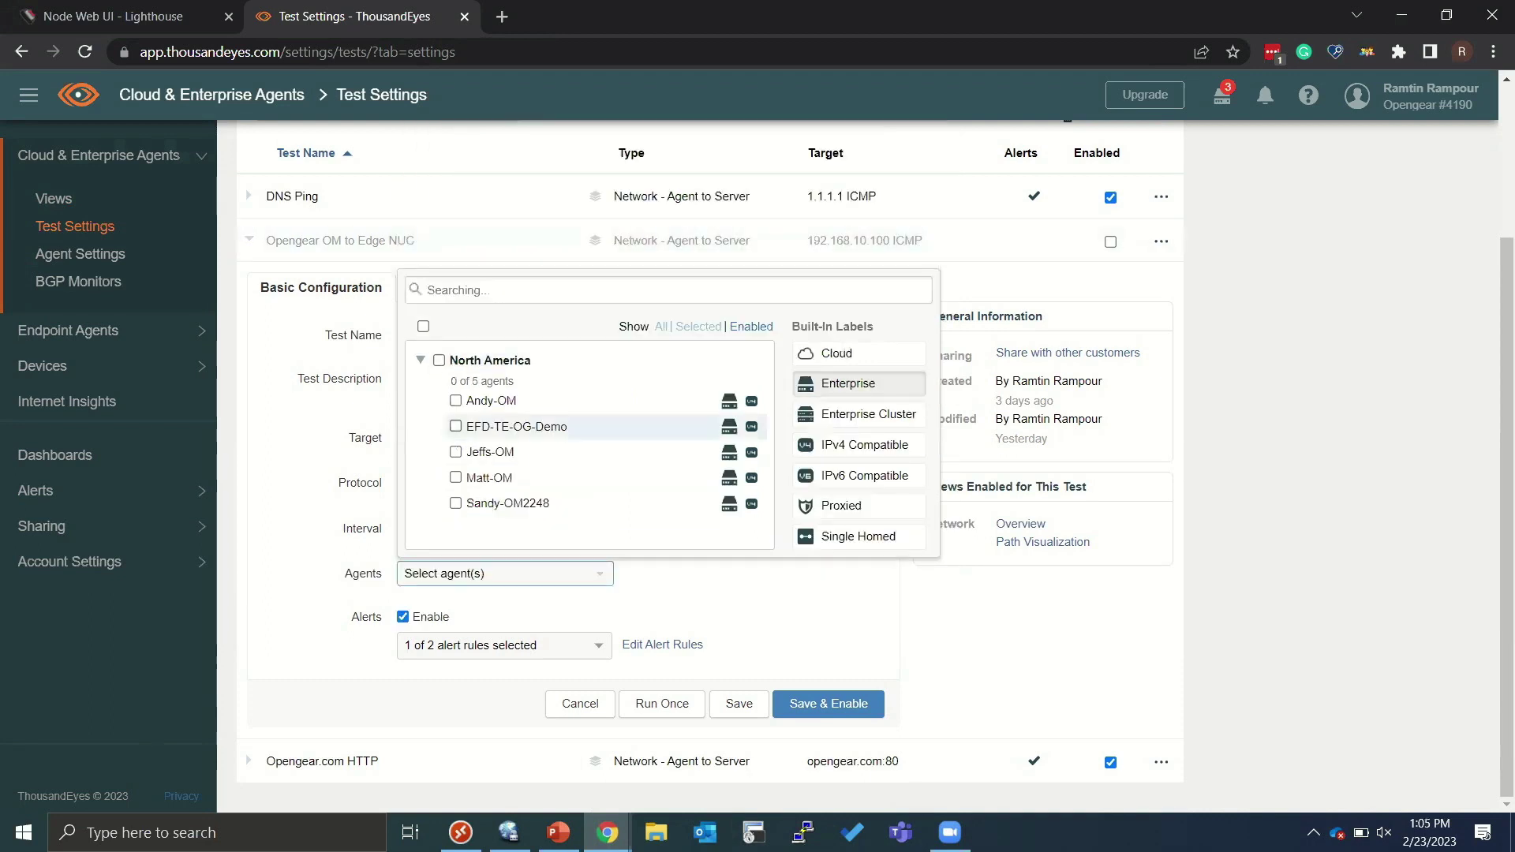
click(455, 426)
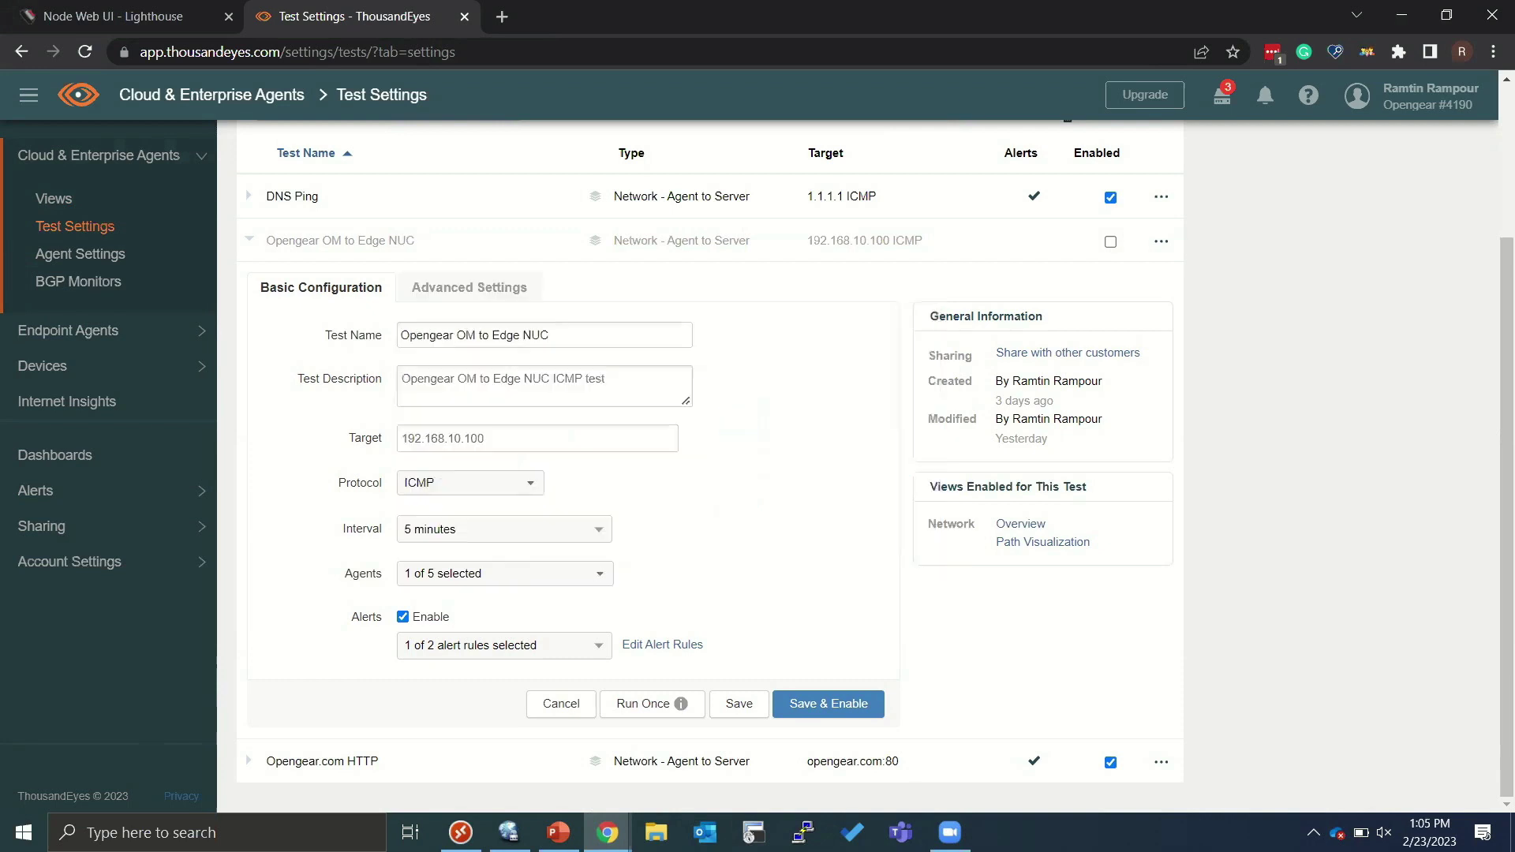
click(828, 704)
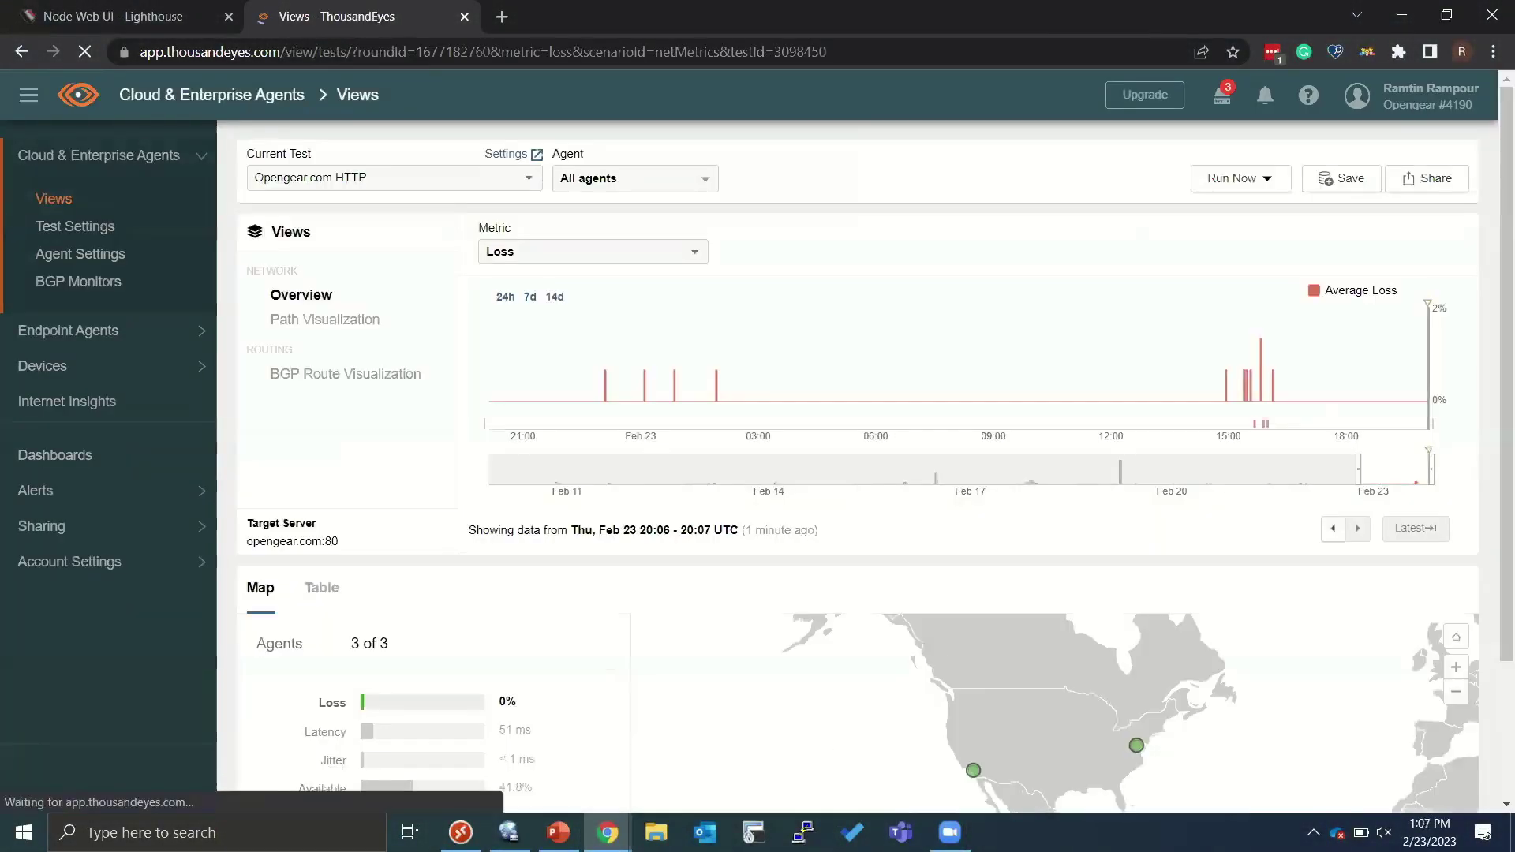
- Switch Views to the Opengear OM to Edge NUC test and confirm 0% loss to 192.168.10.100
click(394, 177)
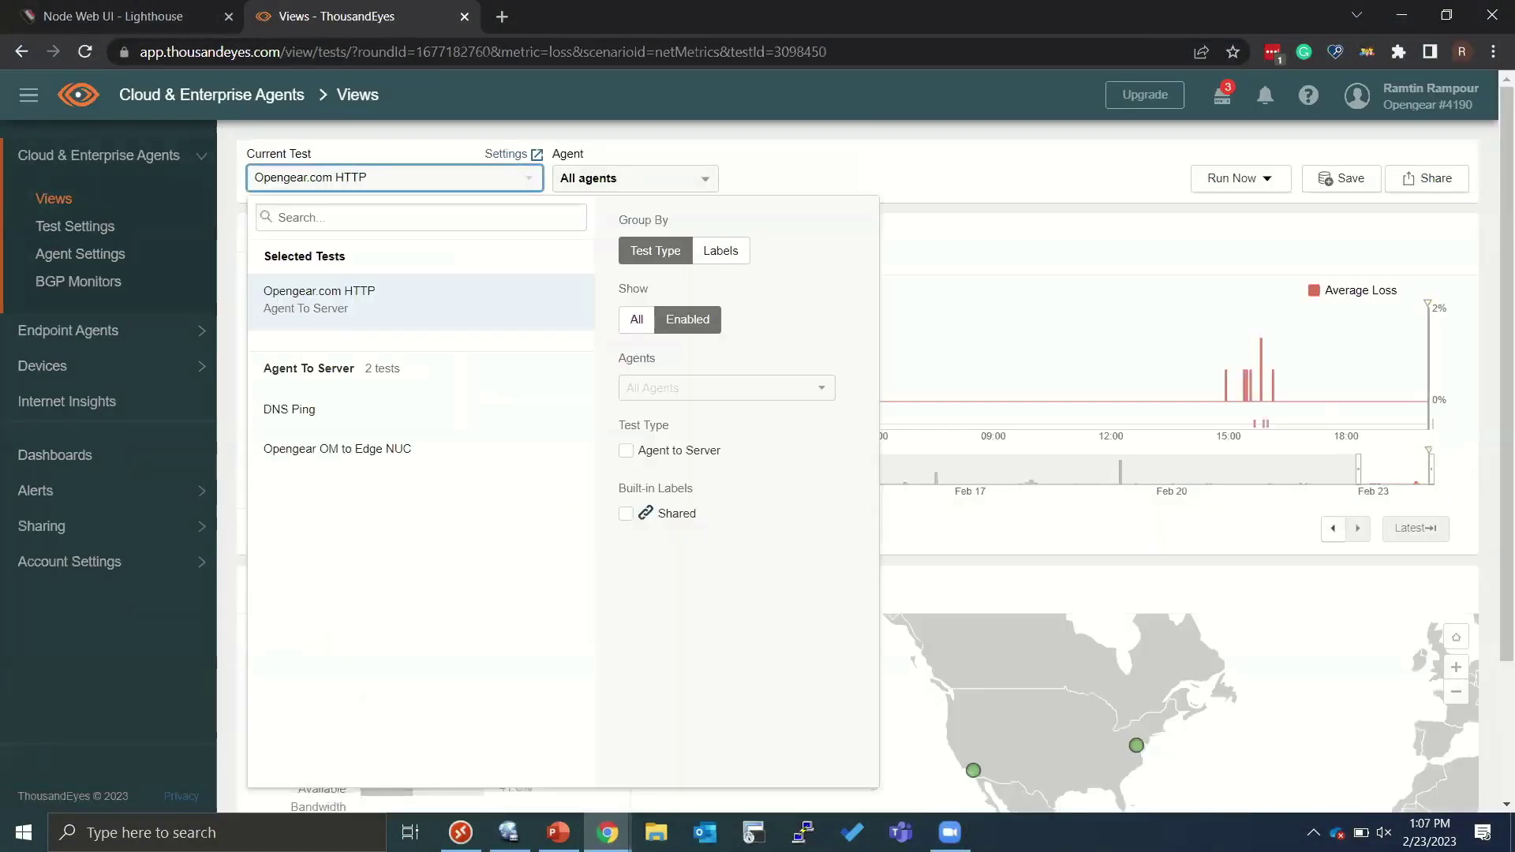
key(Escape)
scroll(844, 316, down, 2)
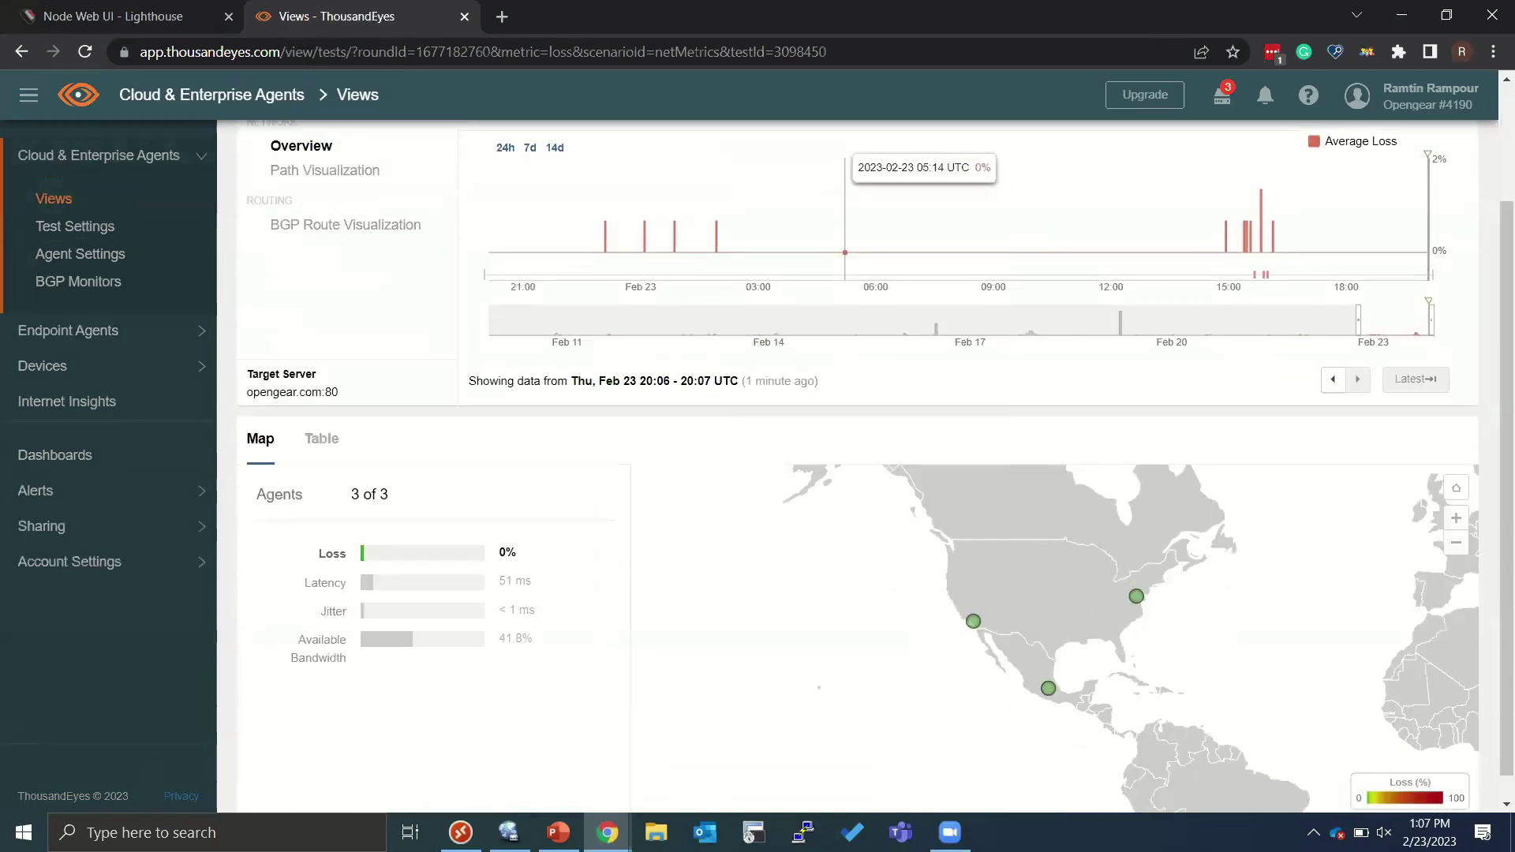
scroll(858, 466, up, 2)
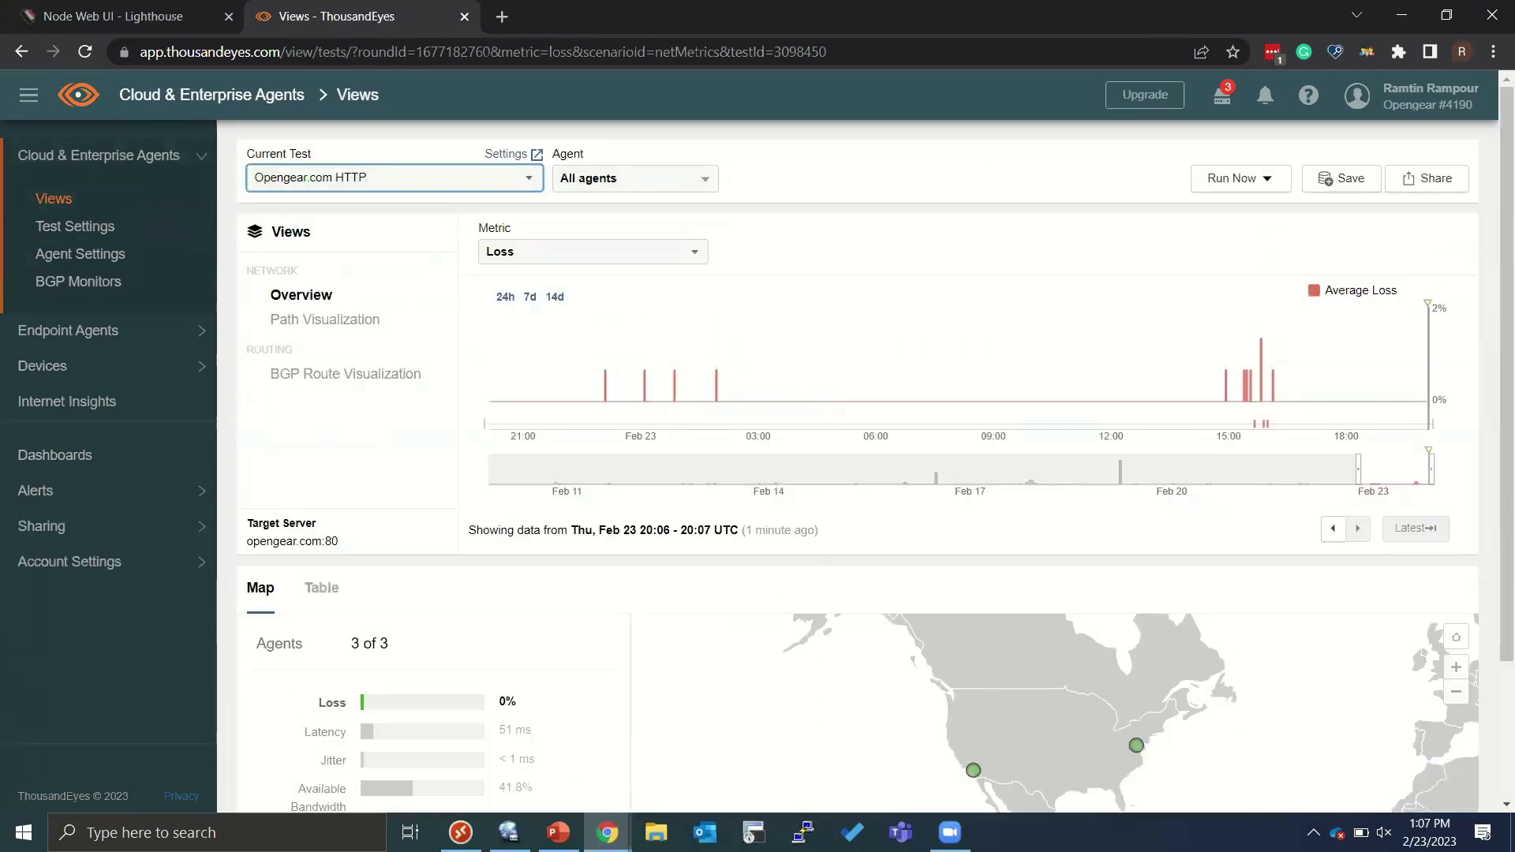
key(Return)
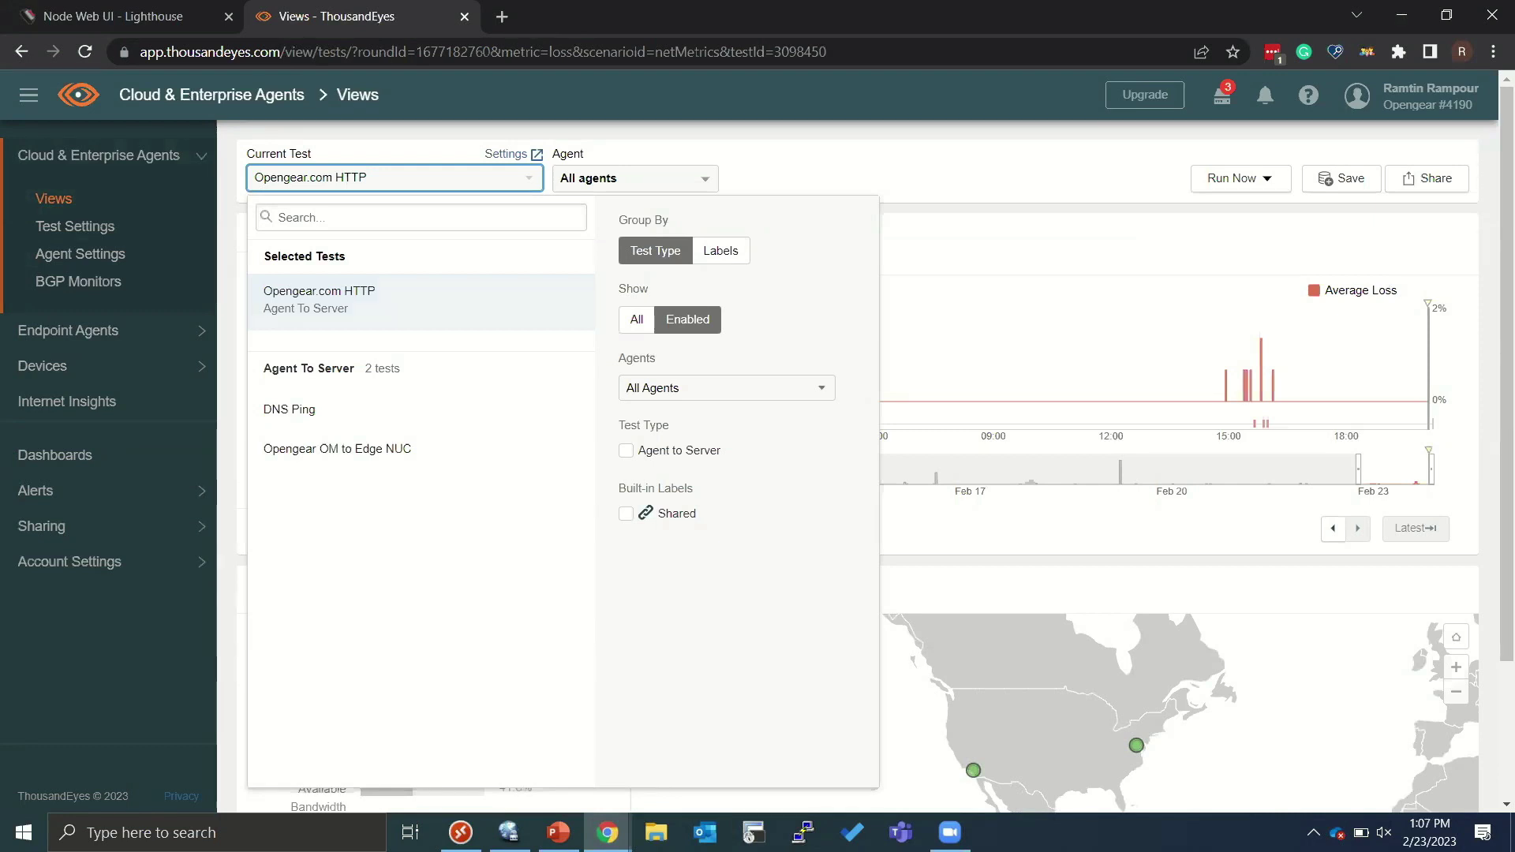
key(Return)
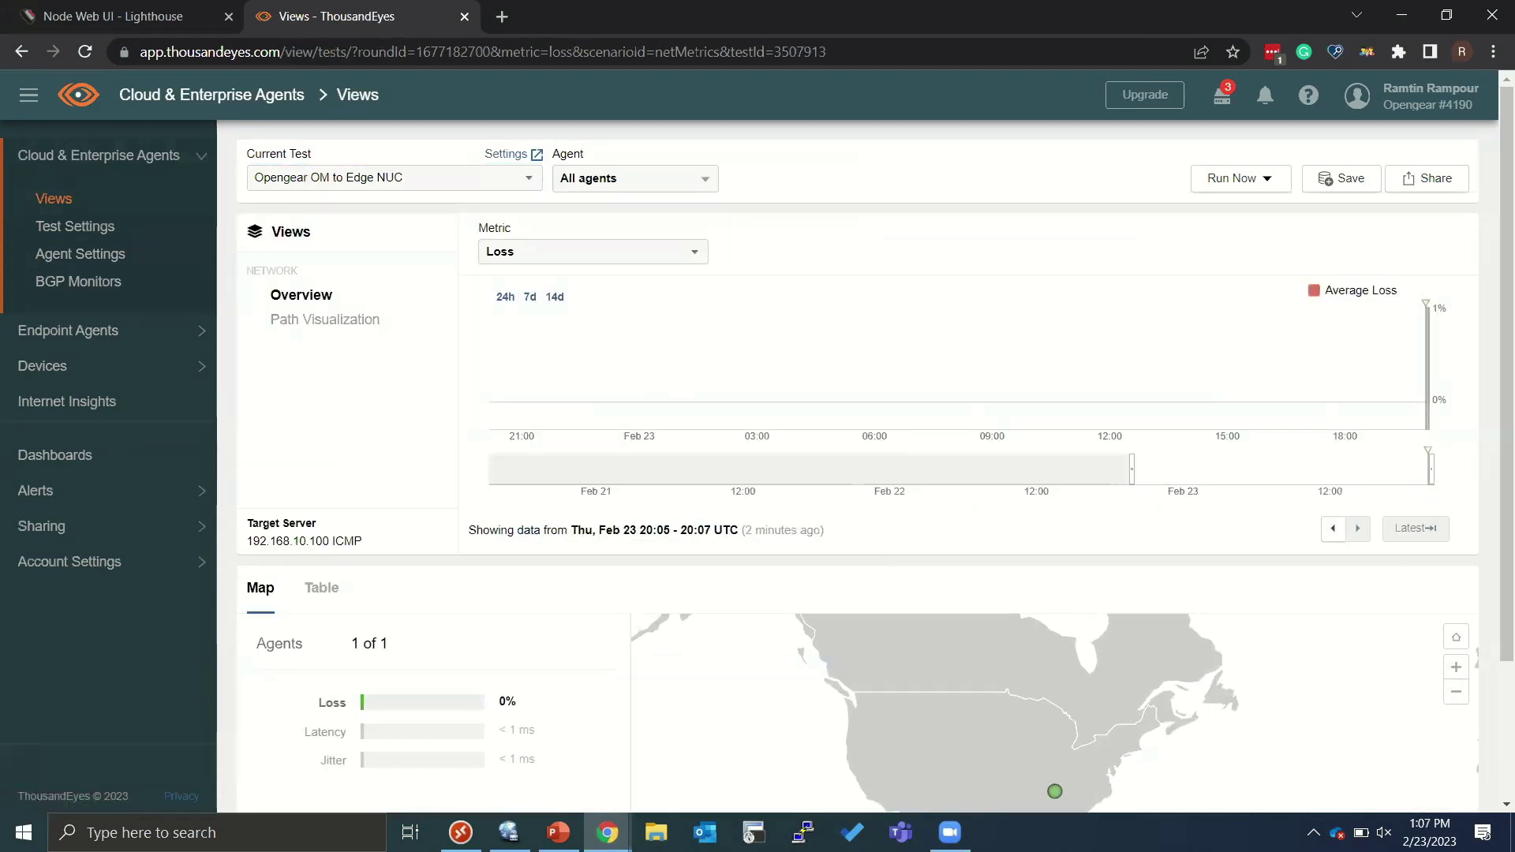
scroll(1368, 315, down, 1)
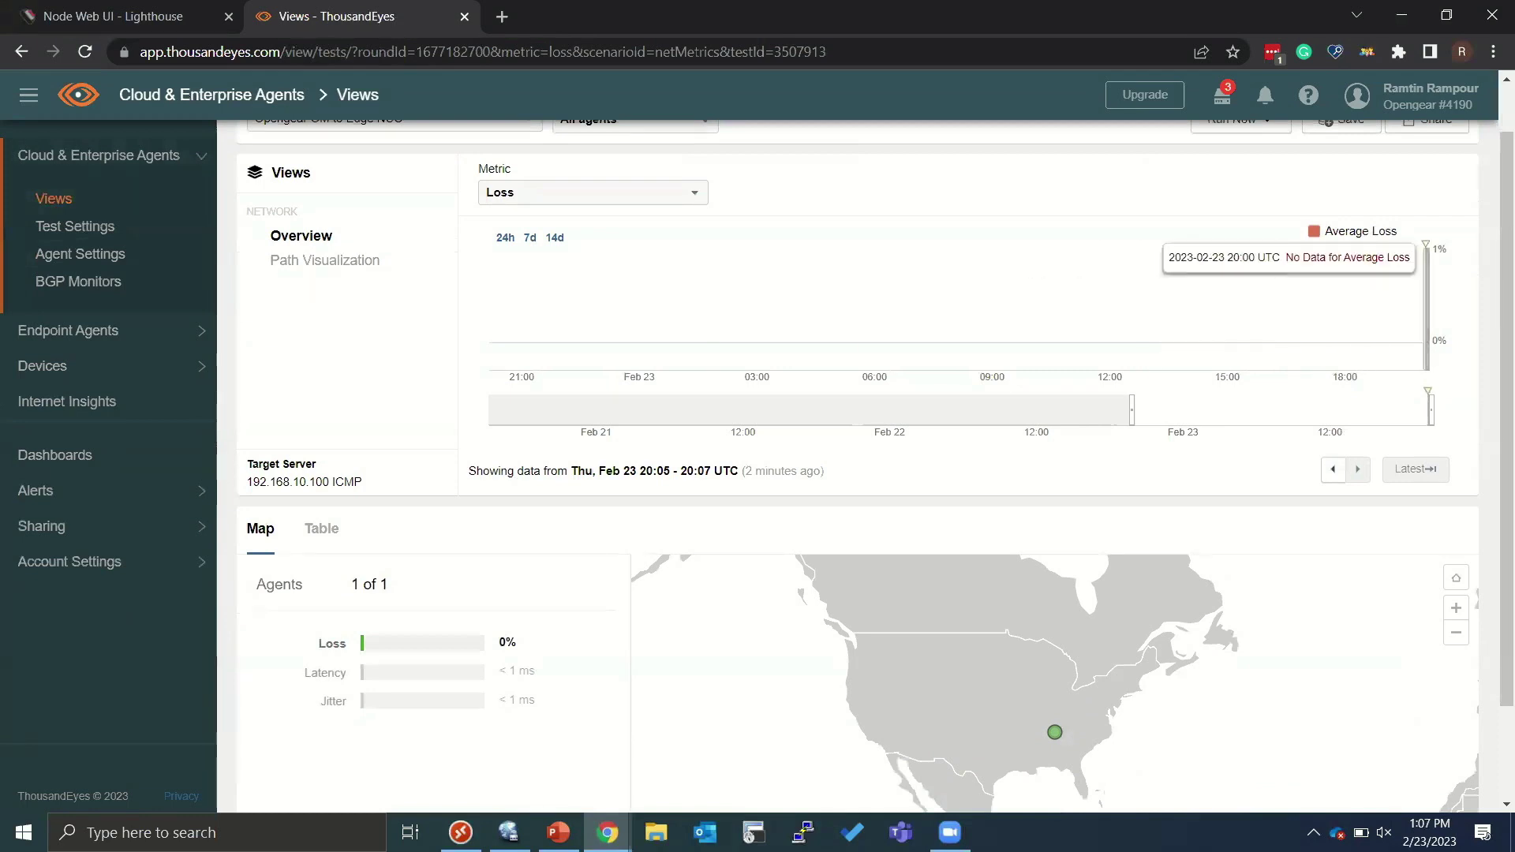
scroll(1421, 315, down, 2)
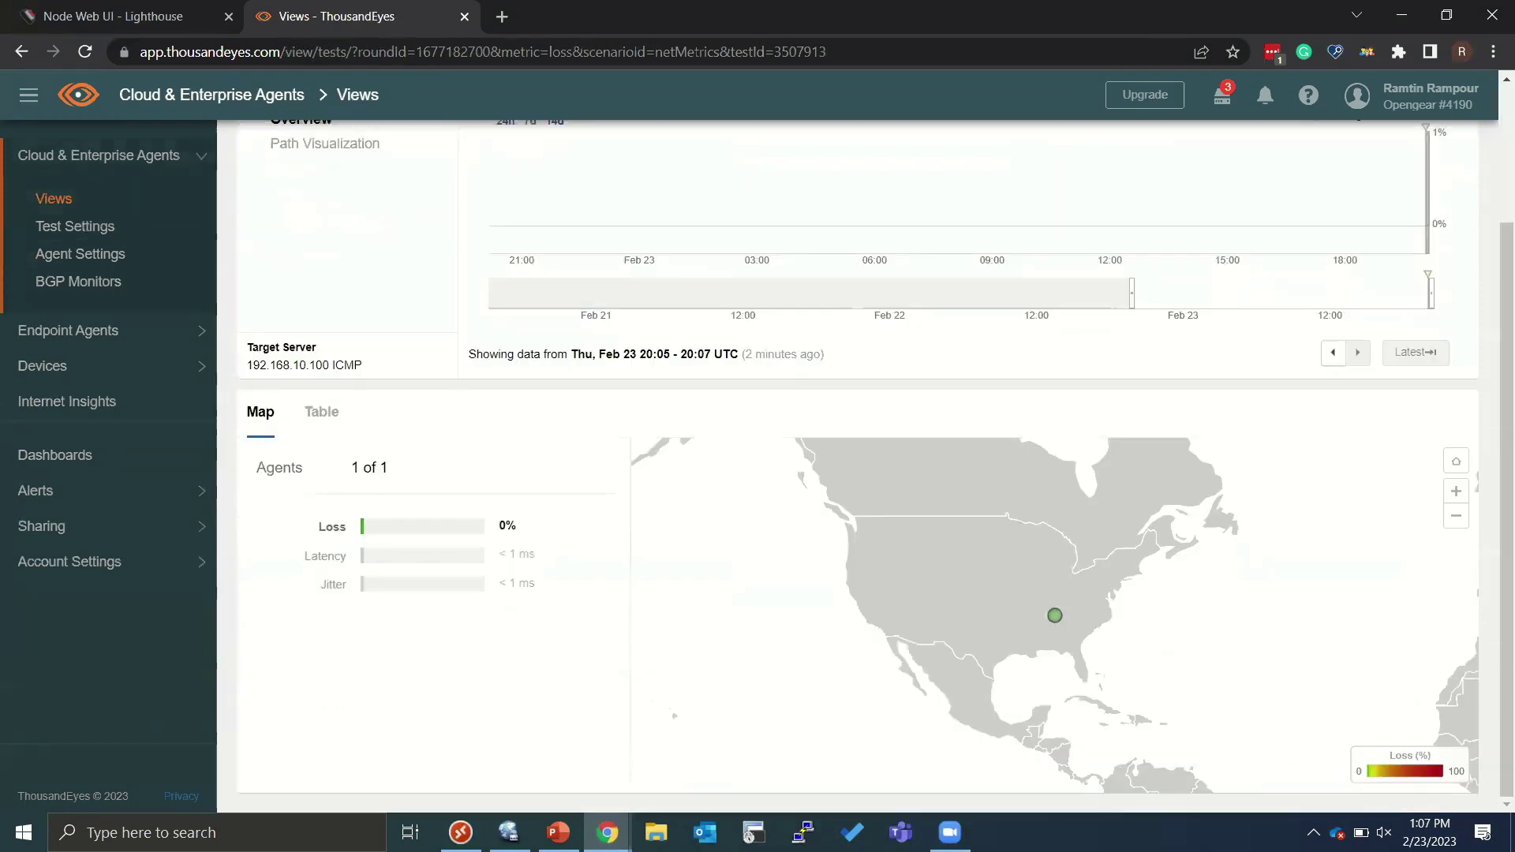
mouse_move(1055, 616)
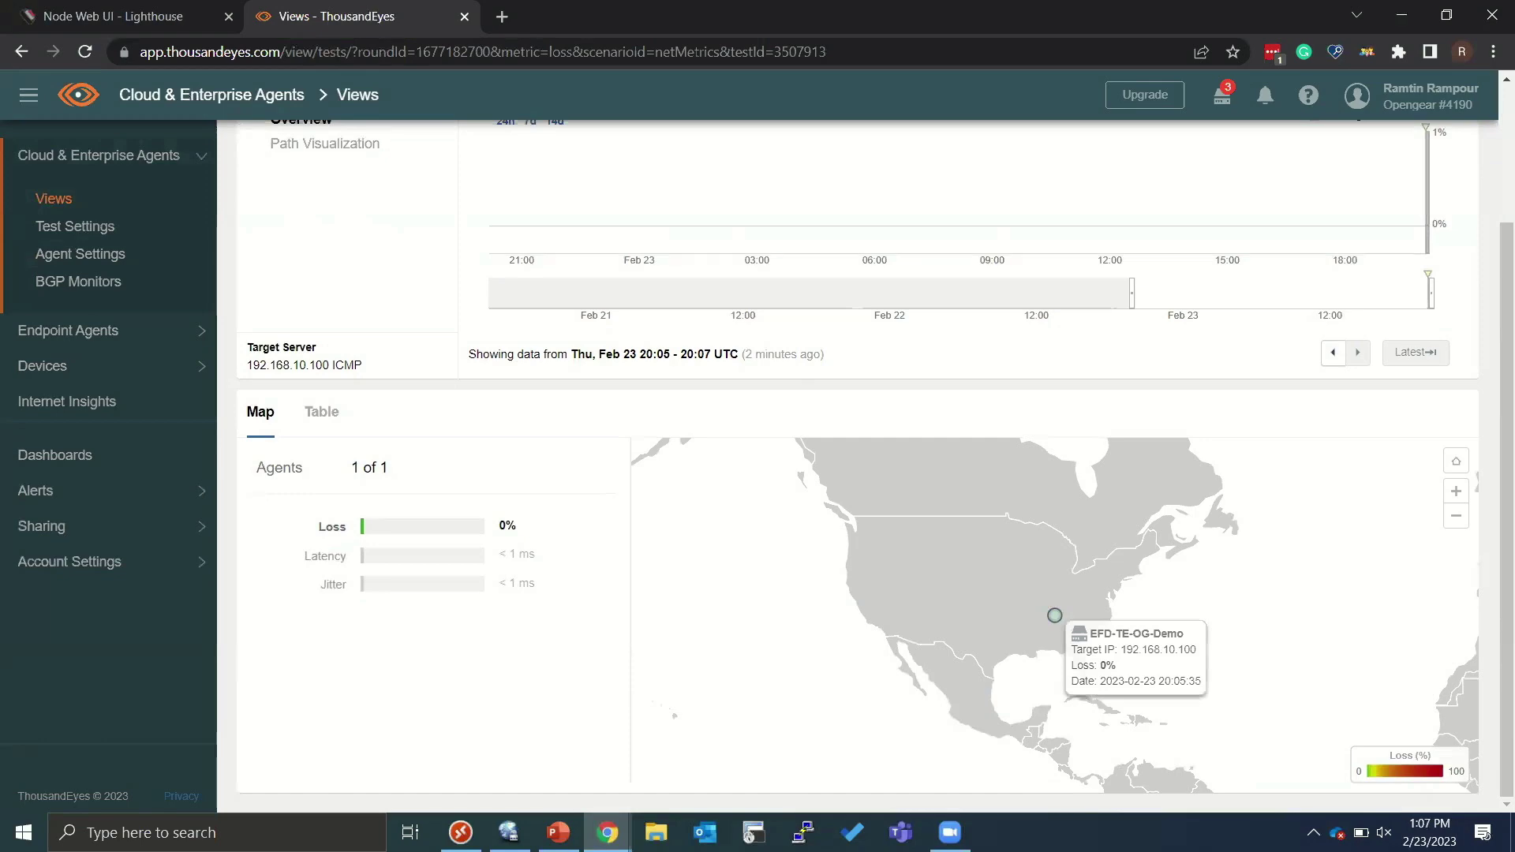
scroll(1056, 615, up, 3)
click(329, 318)
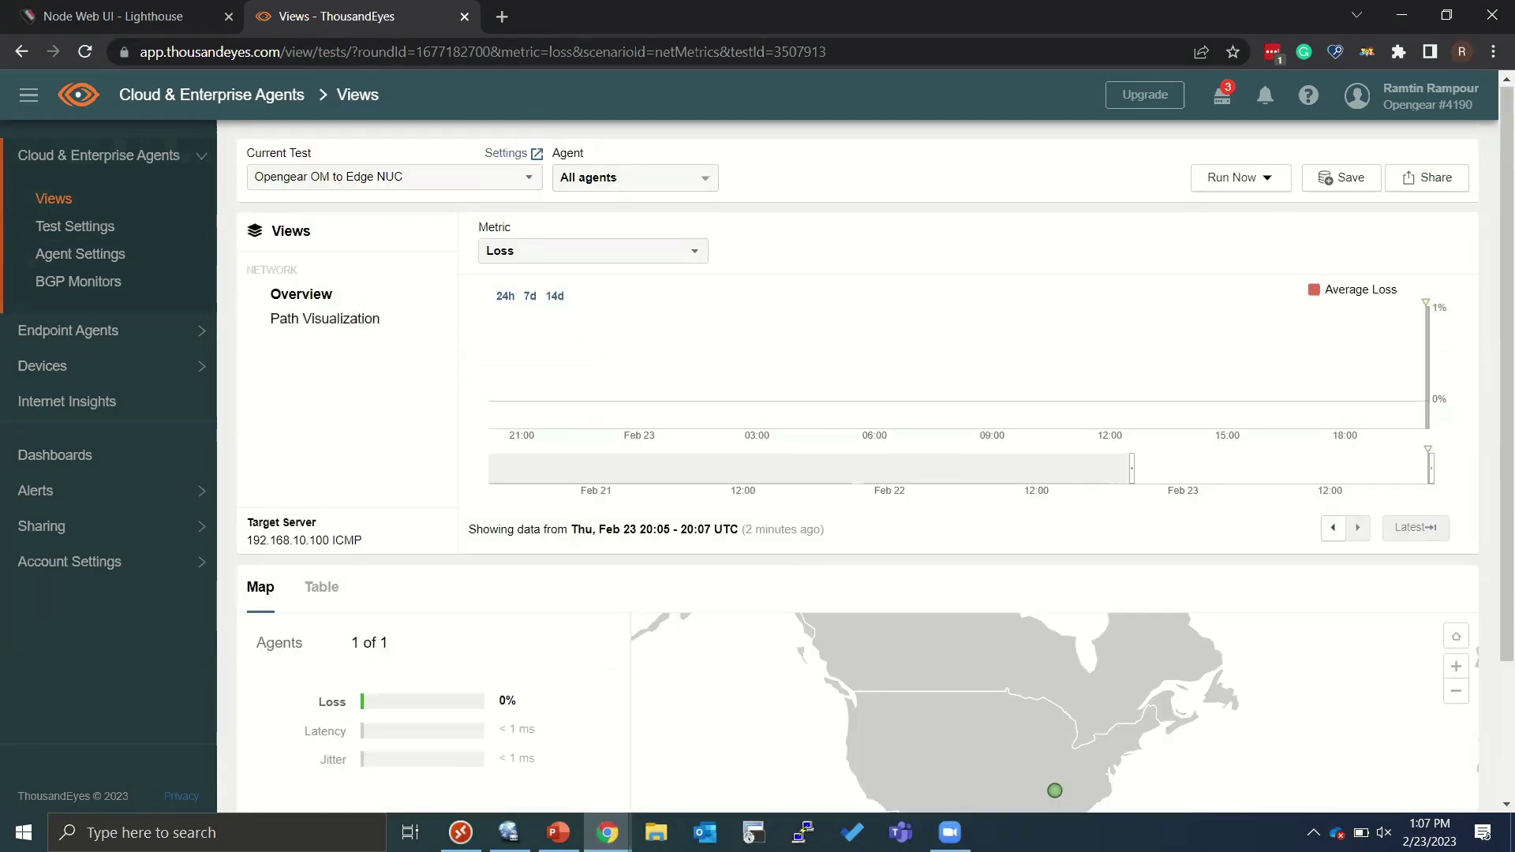
- Inspect the path from EFD-TE-OG-Demo to 192.168.10.100, averaging under 1 ms
scroll(865, 446, down, 2)
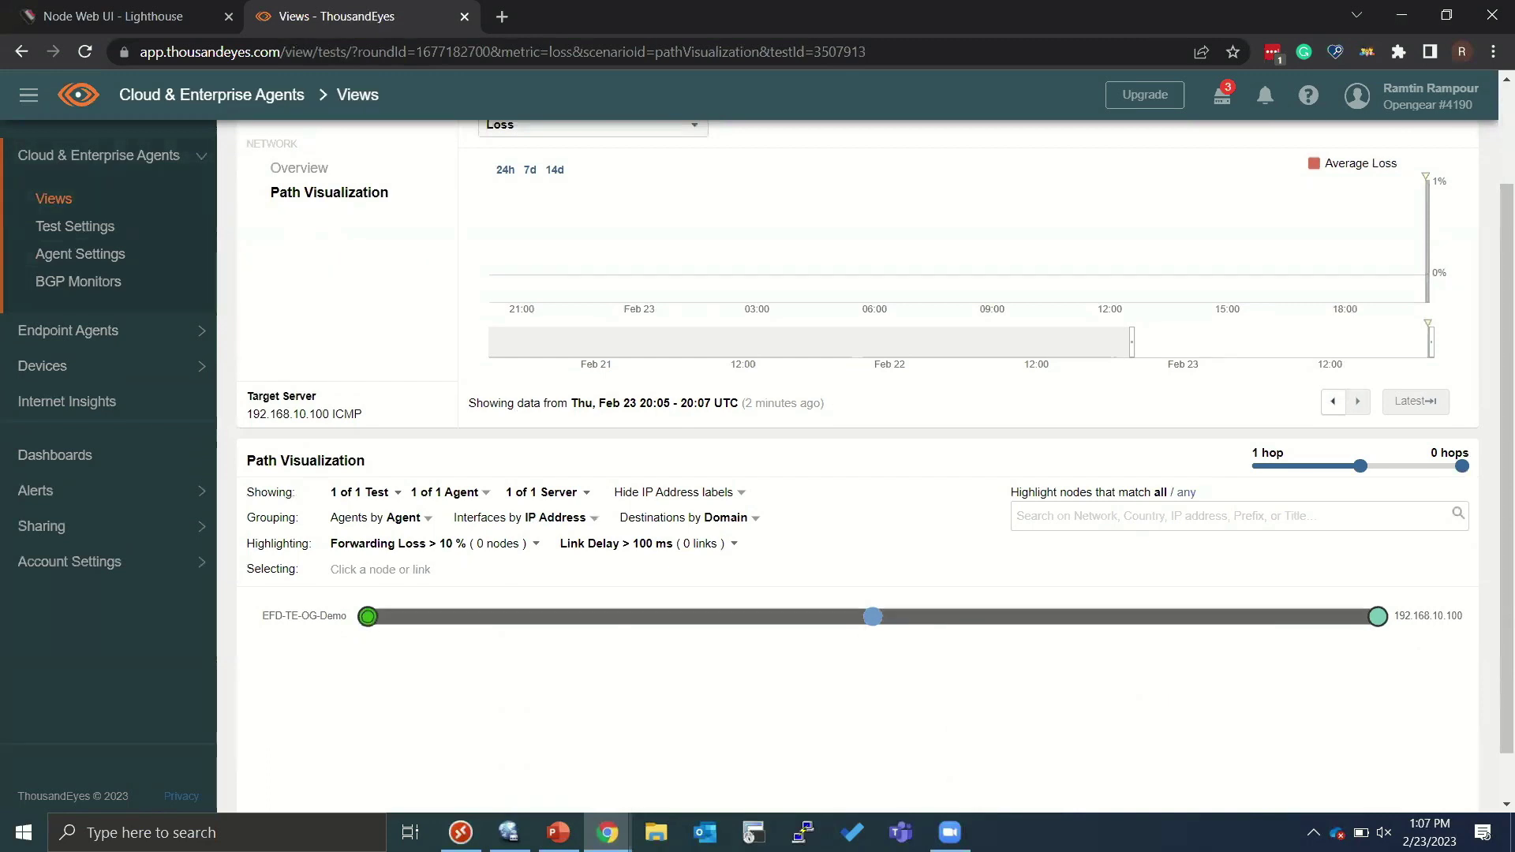
mouse_move(1378, 617)
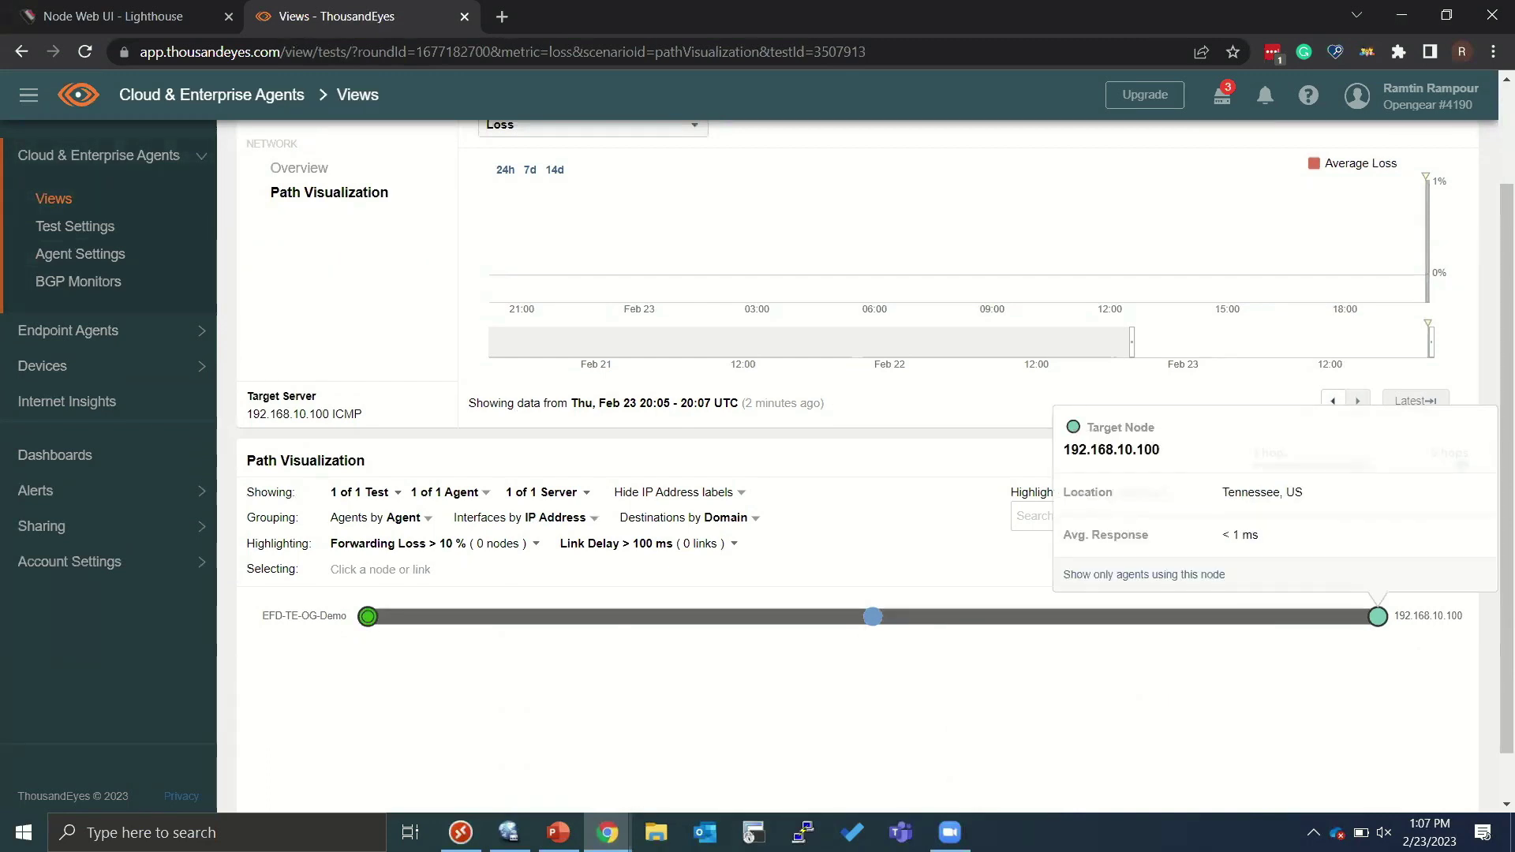